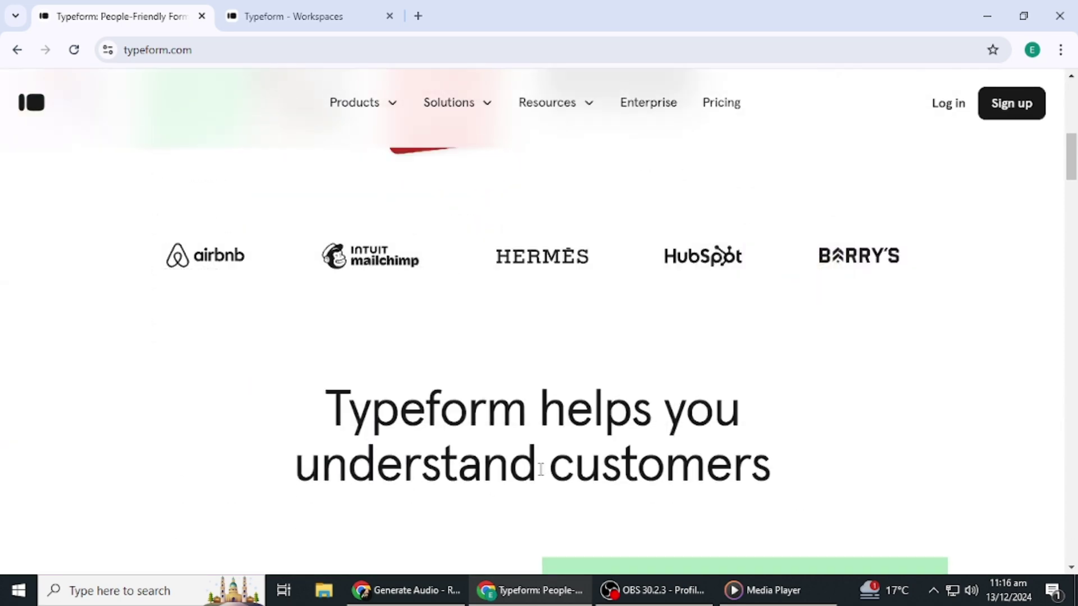
Step: Look through the Typeform homepage and open the sign-up page
scroll(864, 392, "down", 5)
scroll(864, 389, "down", 5)
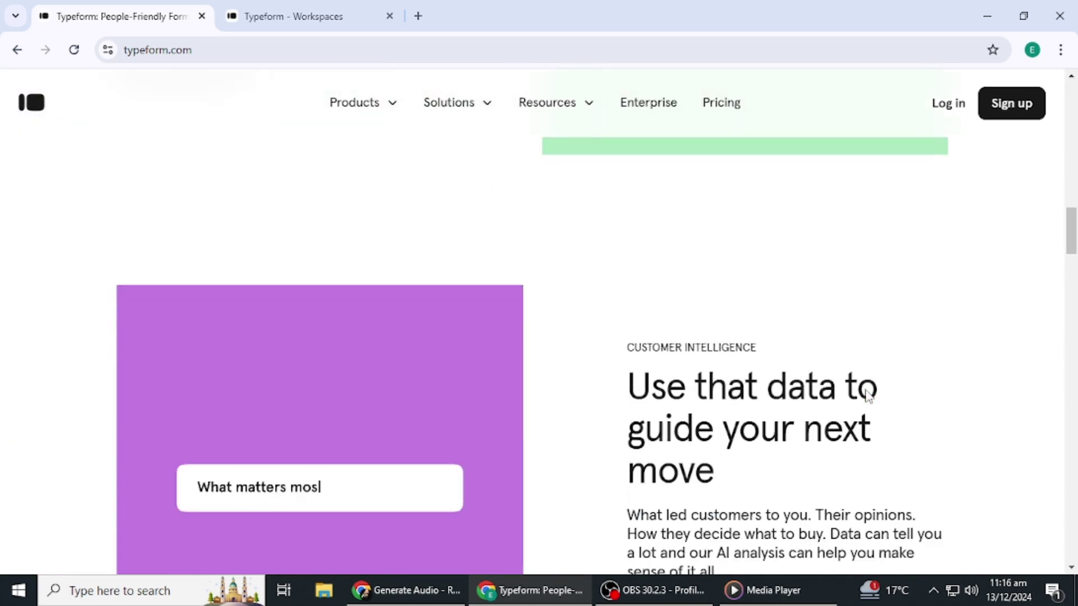
scroll(785, 398, "up", 15)
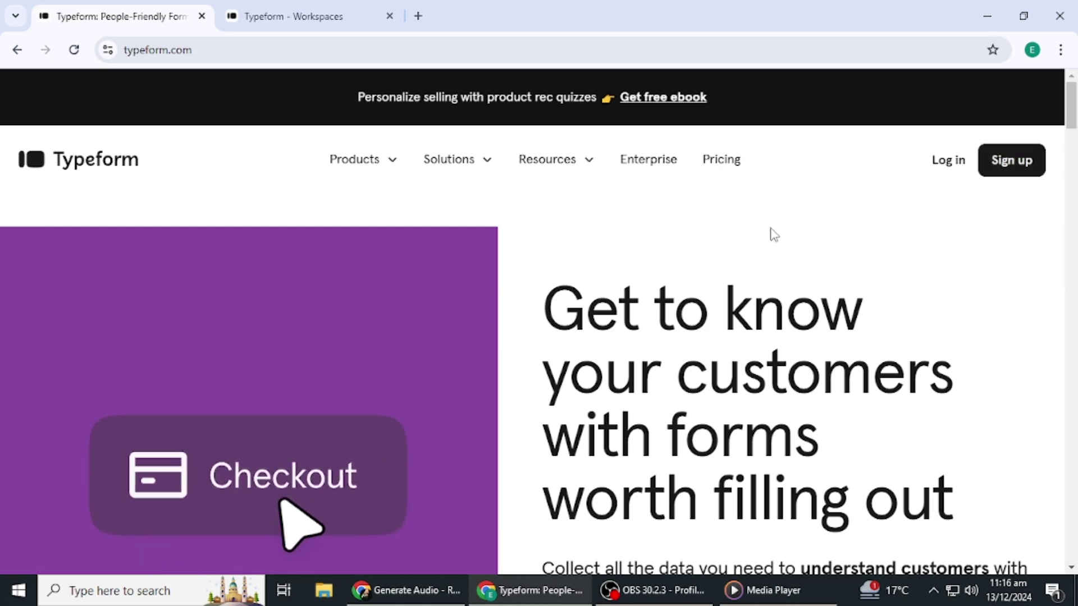
left_click(1012, 167)
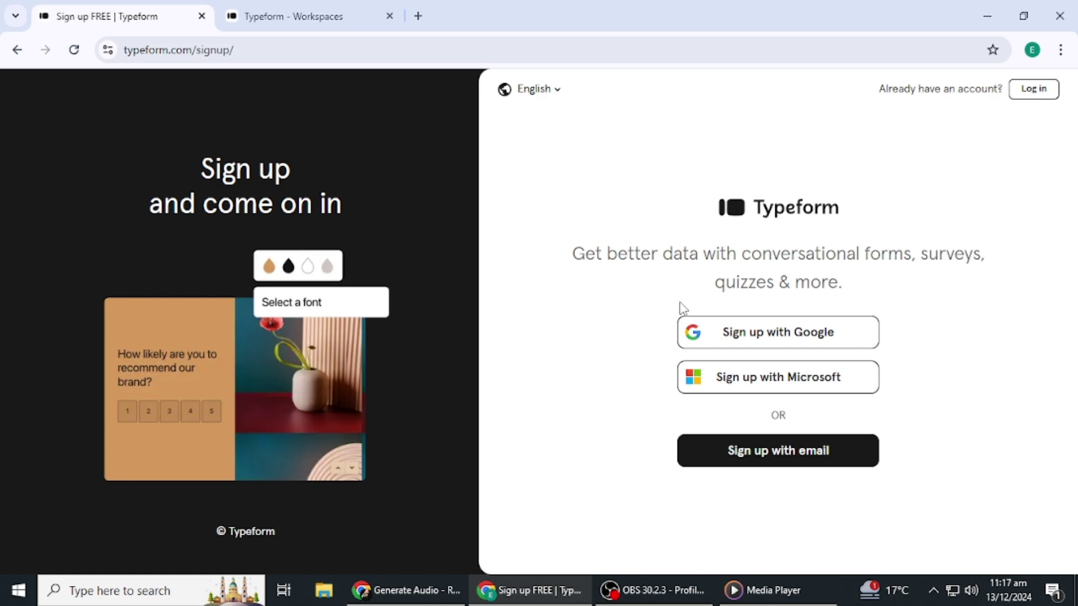
Step: Switch to the Typeform workspace, look over the Apps & Integrations directory, and close it
left_click(295, 16)
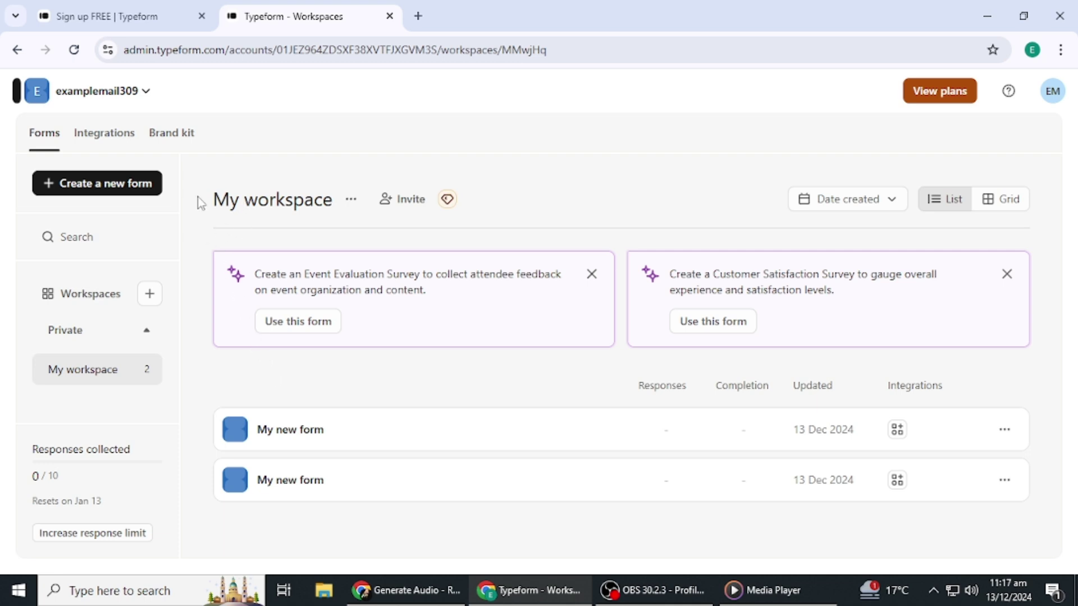
left_click_drag(209, 200, 326, 175)
left_click(325, 177)
left_click(105, 139)
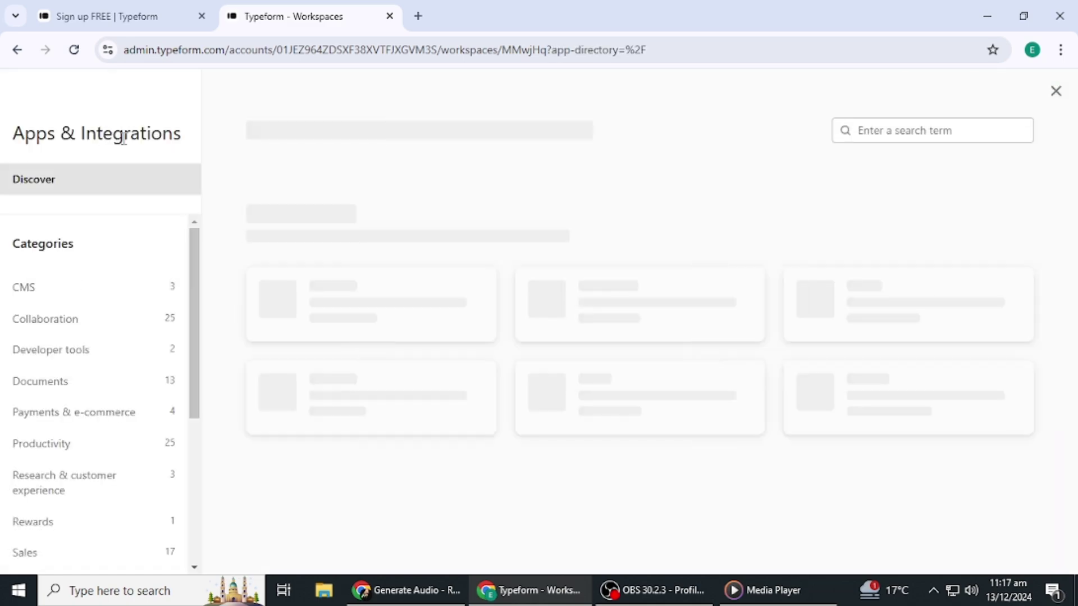
mouse_move(1075, 150)
left_mouse_down()
mouse_move(1072, 297)
mouse_move(1072, 140)
left_mouse_up()
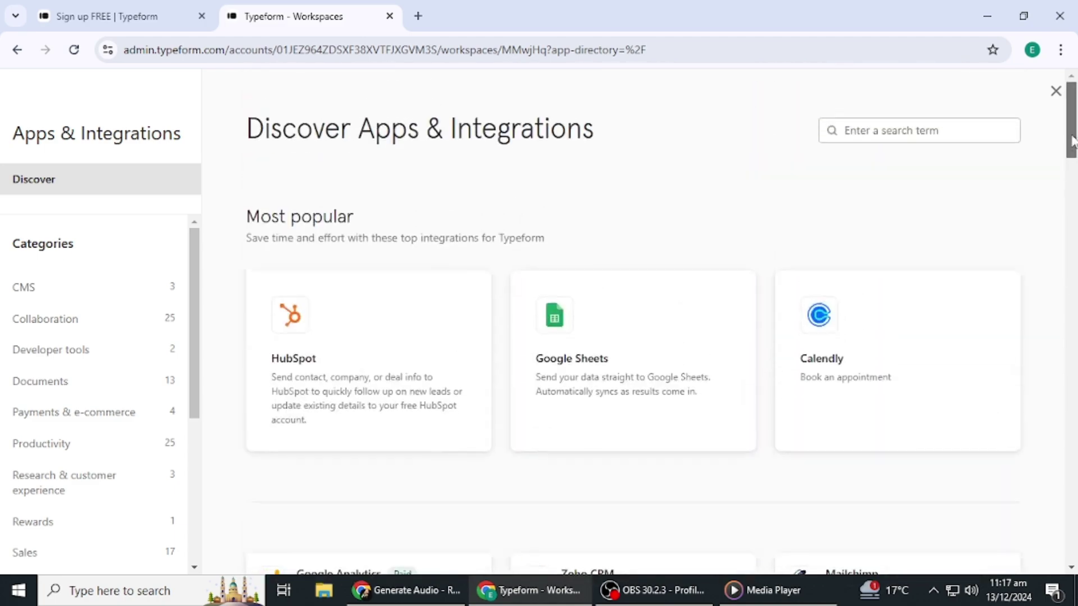
left_click(1055, 91)
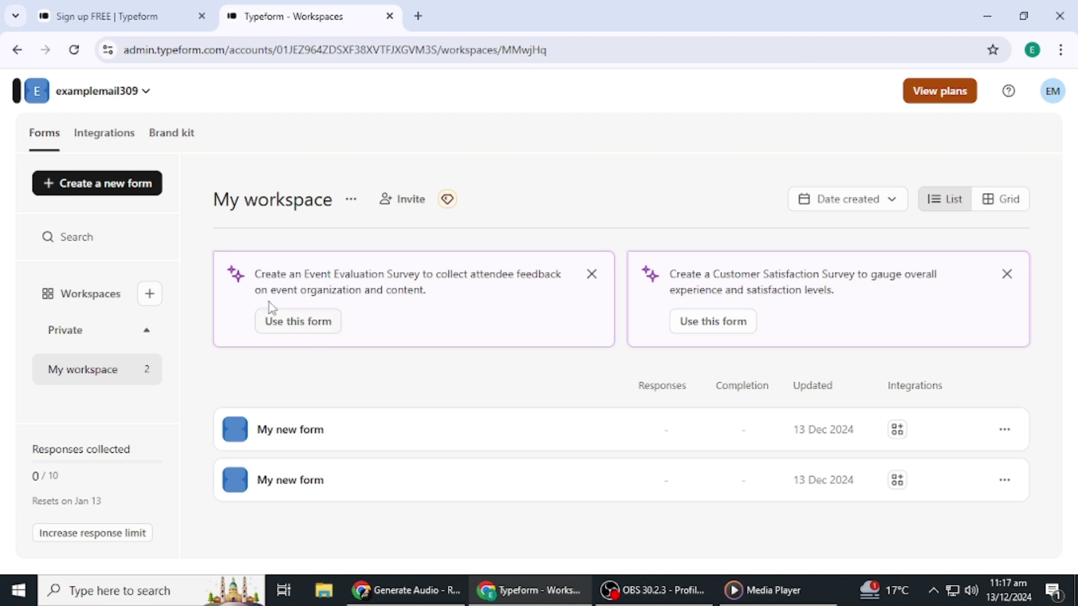
Step: Create a new form, choosing Create with AI and dismissing its options to reach the blank form editor
left_click(87, 190)
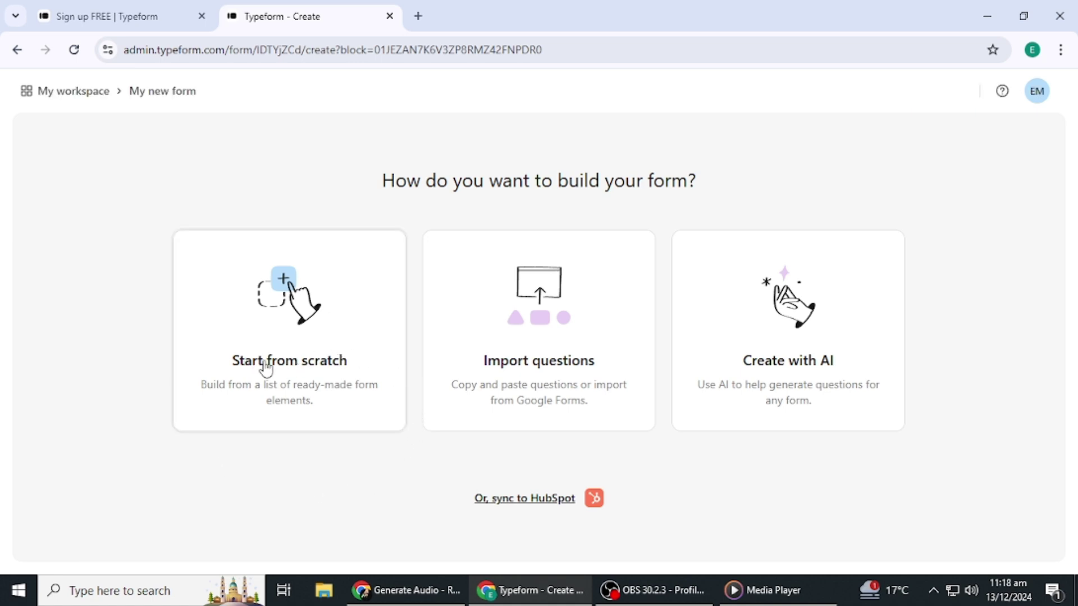
left_click(790, 363)
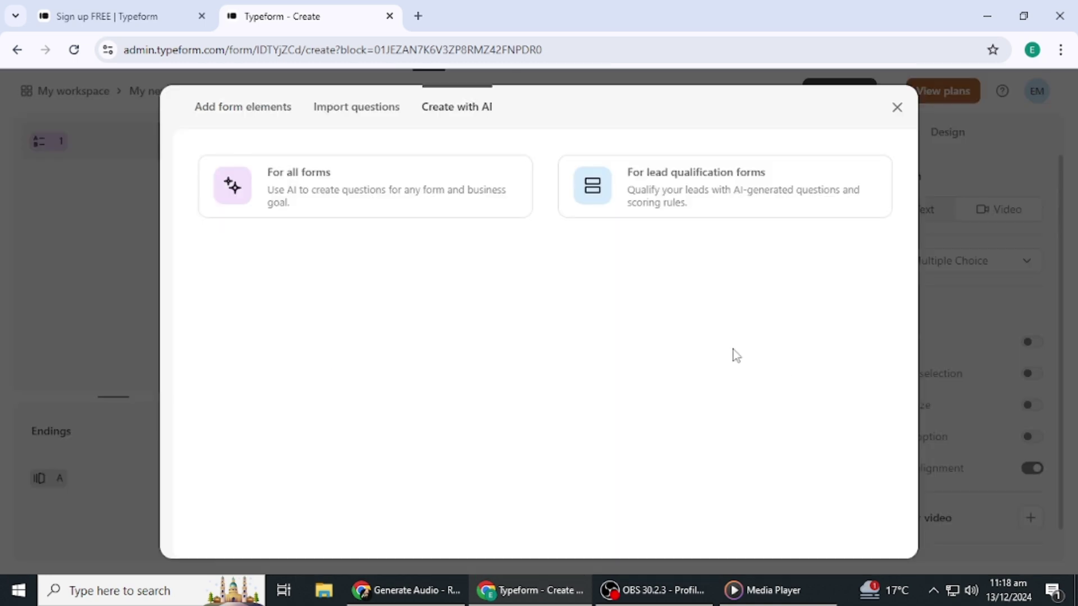
left_click(896, 107)
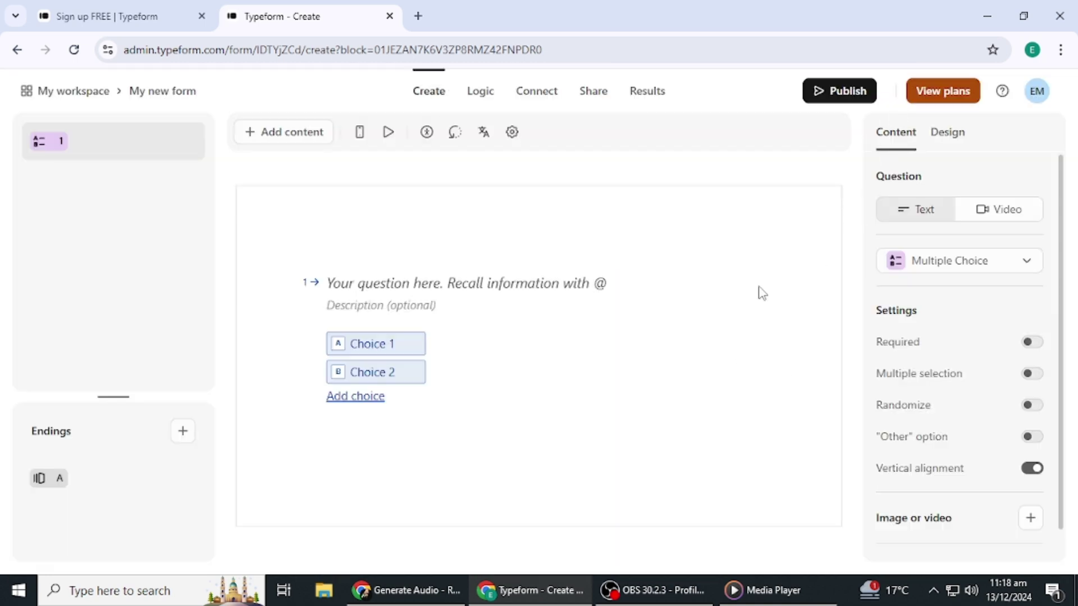
Step: Rename the new form as "Test" and save the name
left_click(165, 91)
type("Tset")
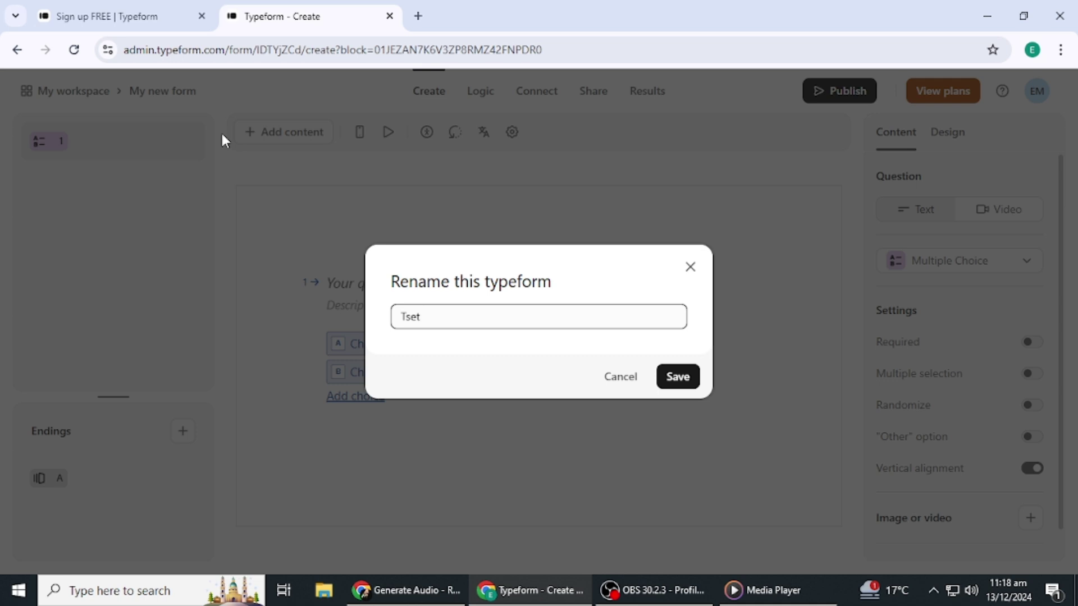
left_click(668, 381)
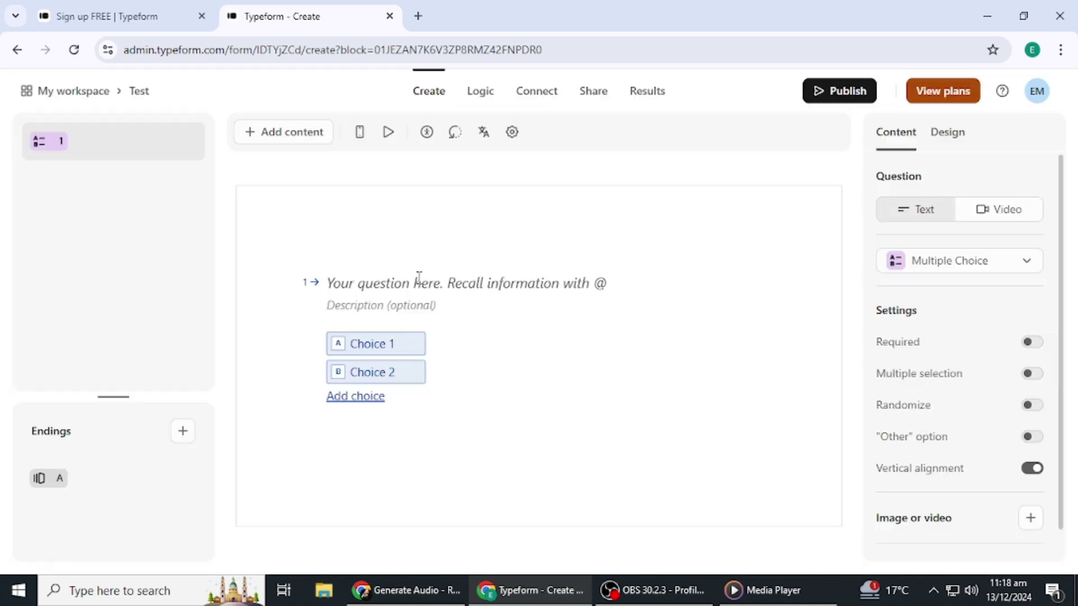
Step: Enter "Waht is your favorite sport" as the text of the first multiple-choice question
left_click(361, 280)
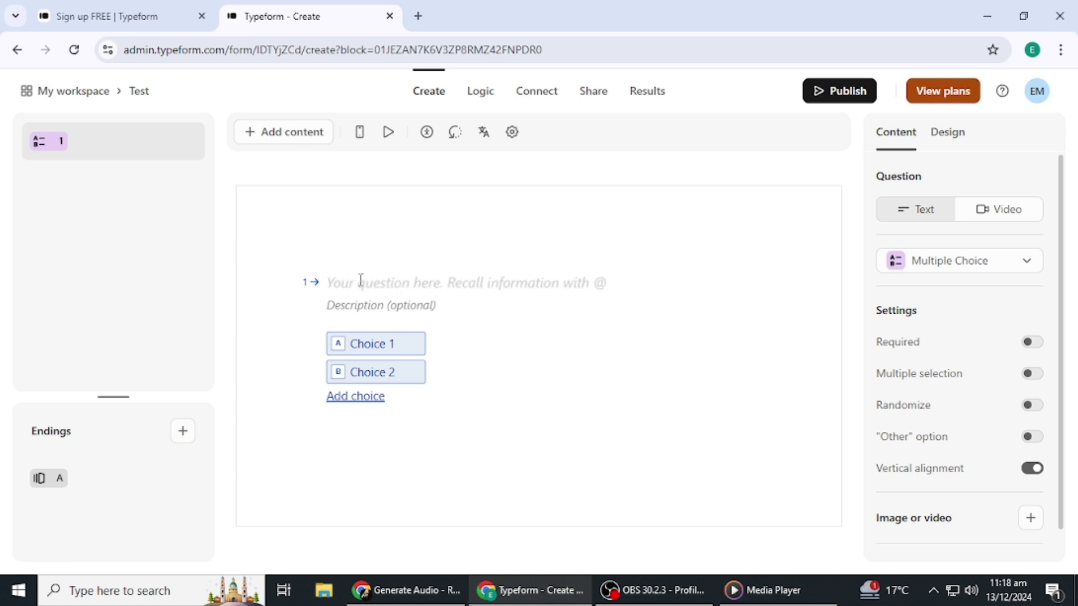
type("Waht is ")
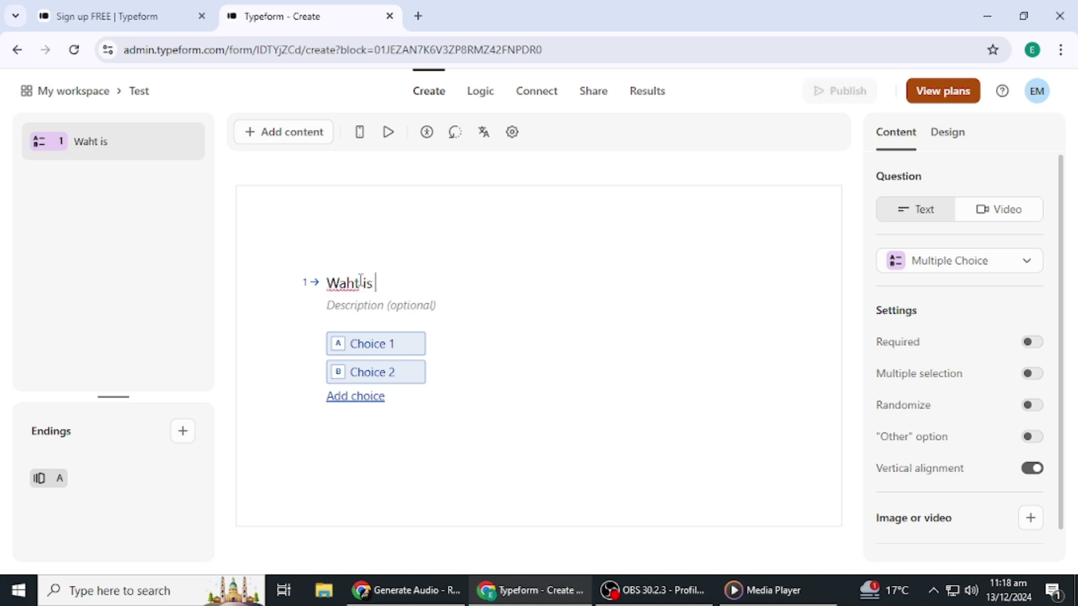
type("your favorite sport")
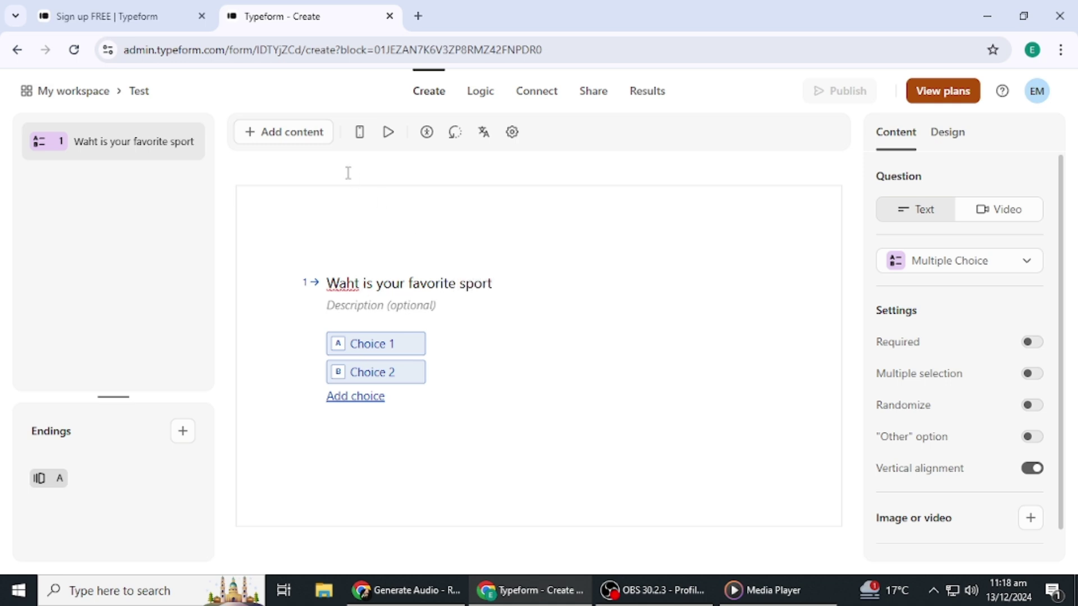
Step: Add a second Multiple Choice question with the text "do you play sports"
left_click(254, 135)
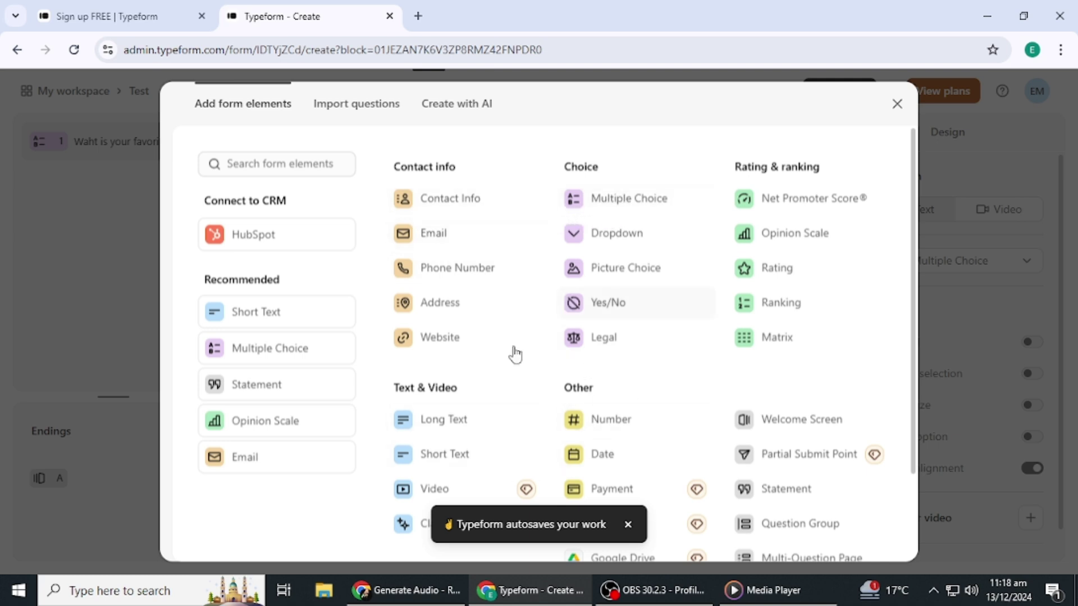
left_click(621, 204)
left_click(387, 298)
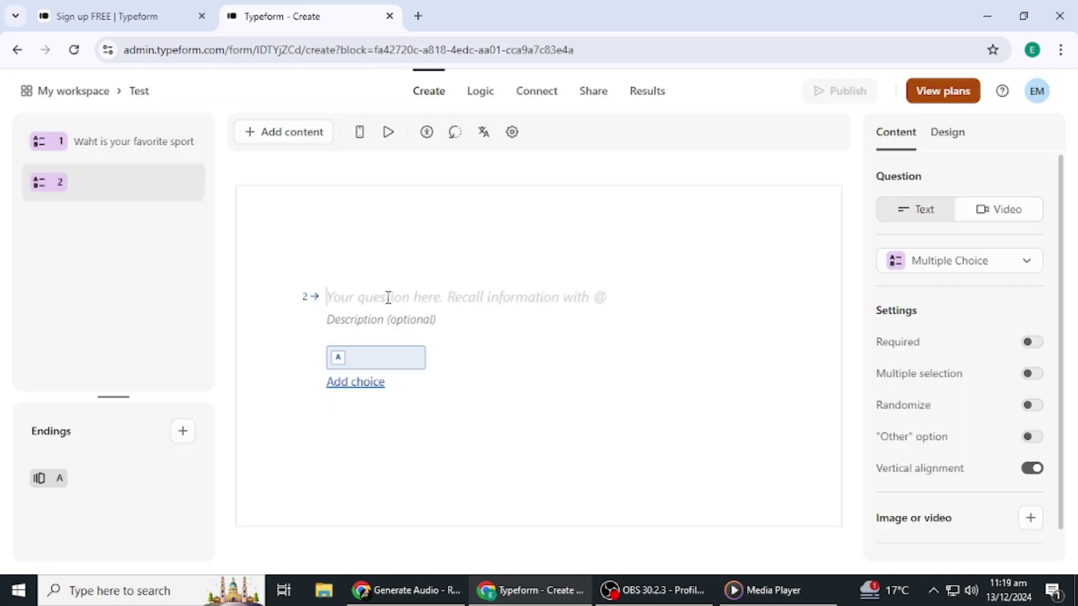
type("do you pl")
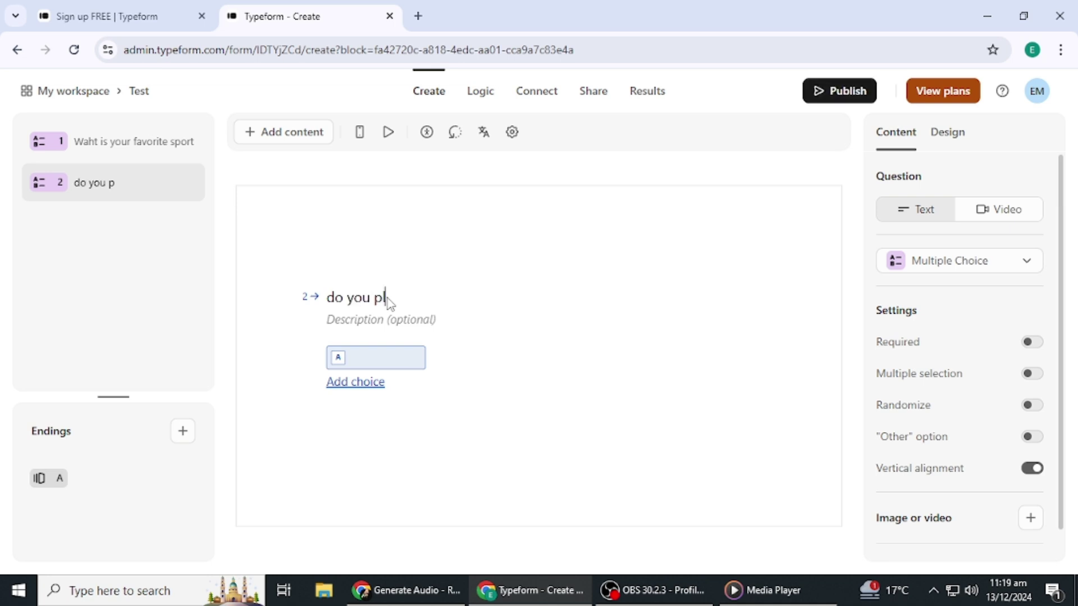
type("ay sports")
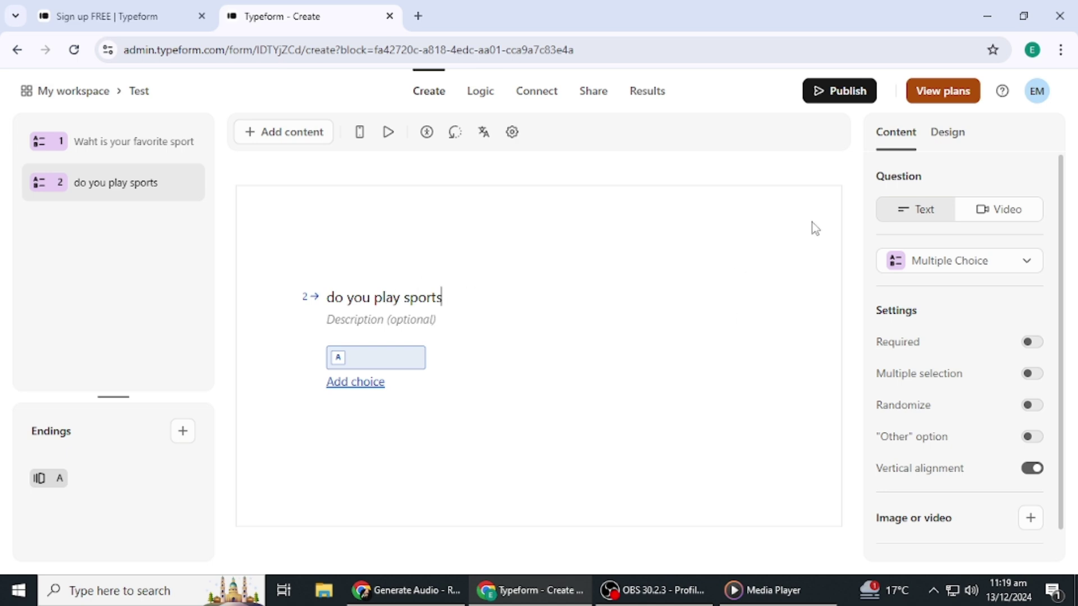
Step: Start a new custom theme, look over its font and colour settings, and discard it
left_click(950, 139)
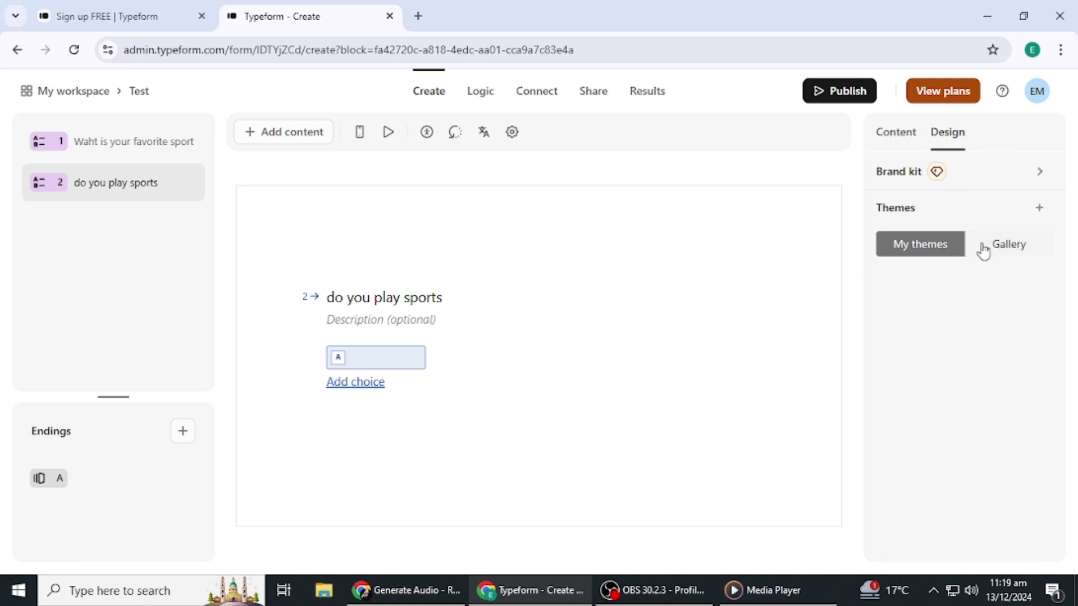
left_click(1036, 213)
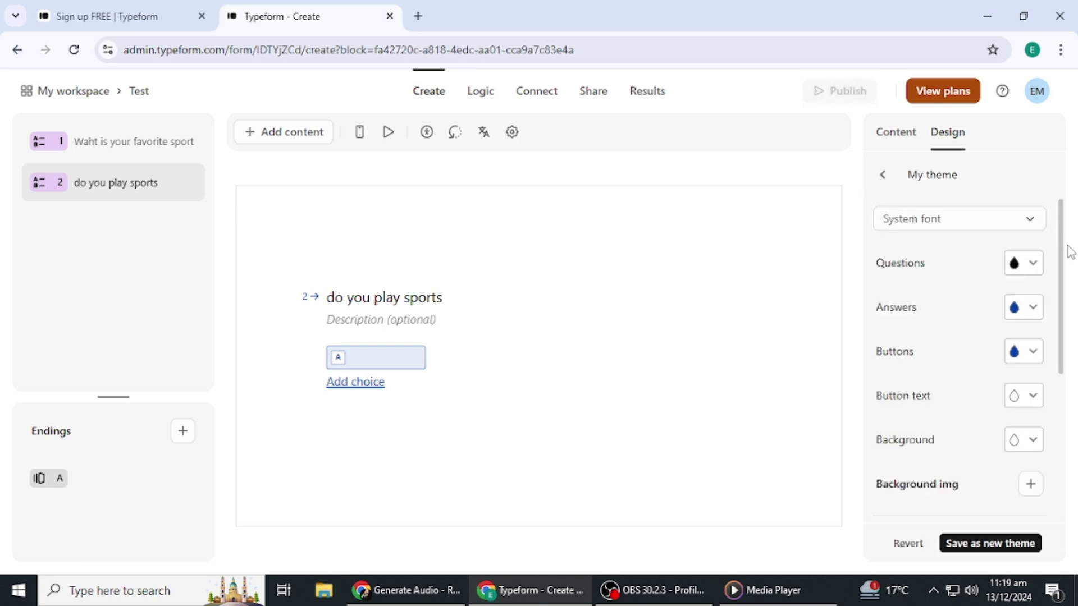
left_click_drag(1062, 262, 1054, 210)
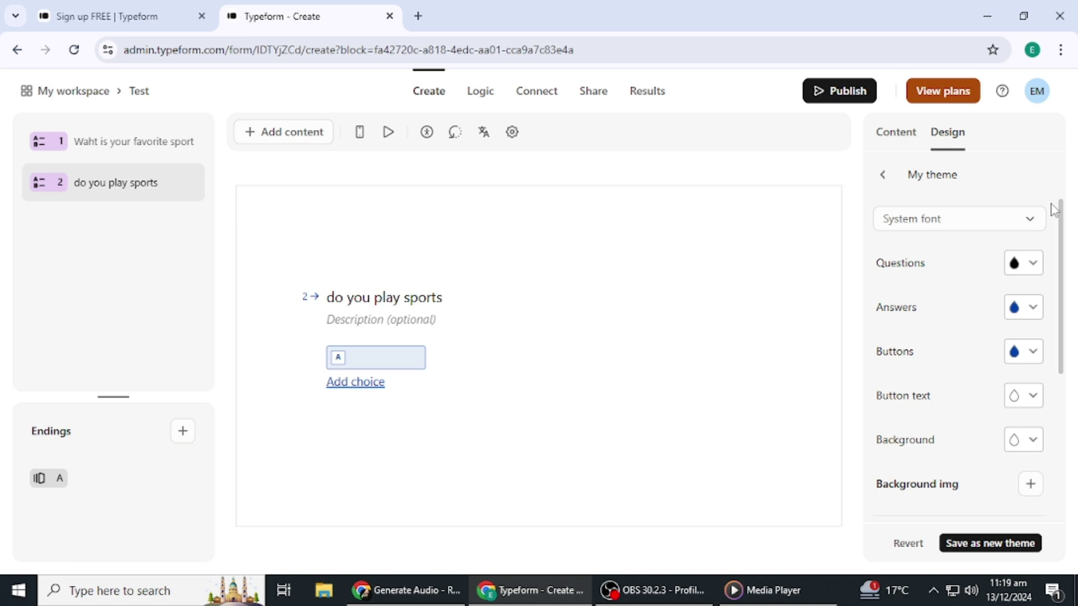
left_click(885, 177)
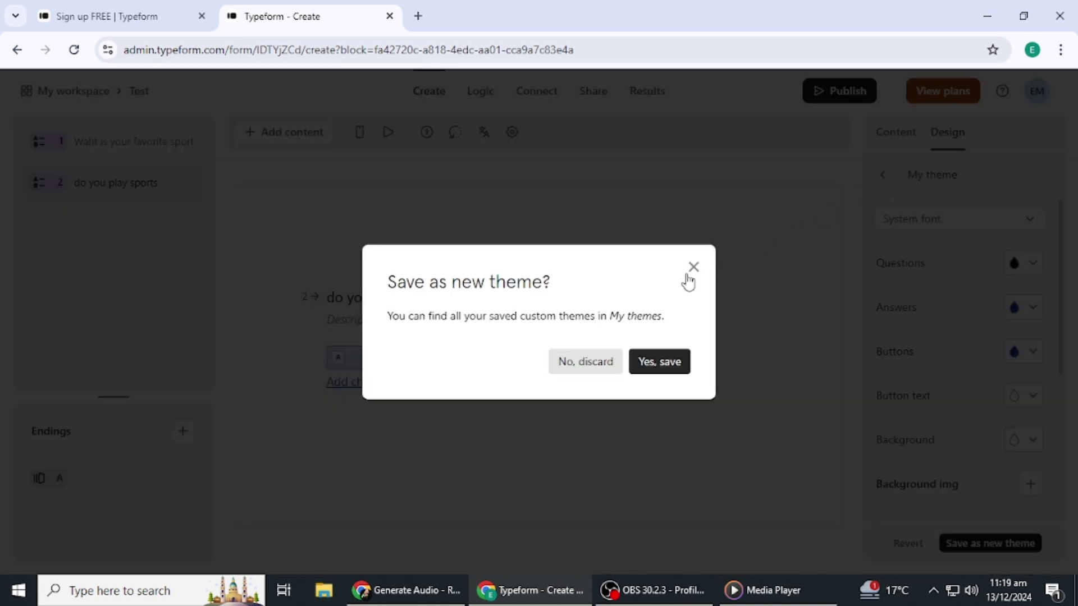
left_click(594, 365)
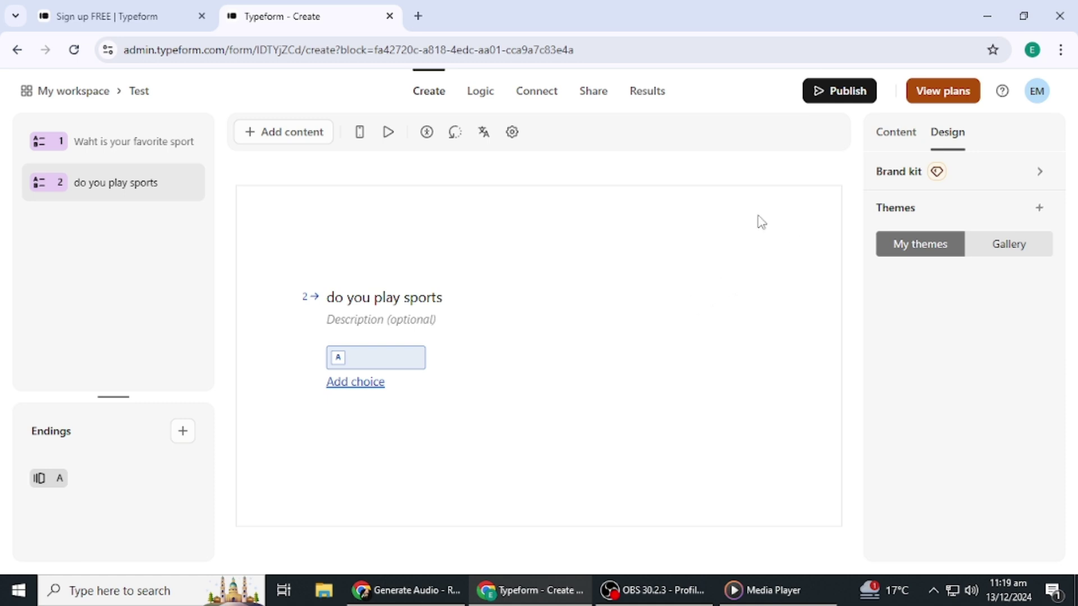
Step: Review the form's logic flow and its available app integrations, and return to the form editor
left_click(482, 96)
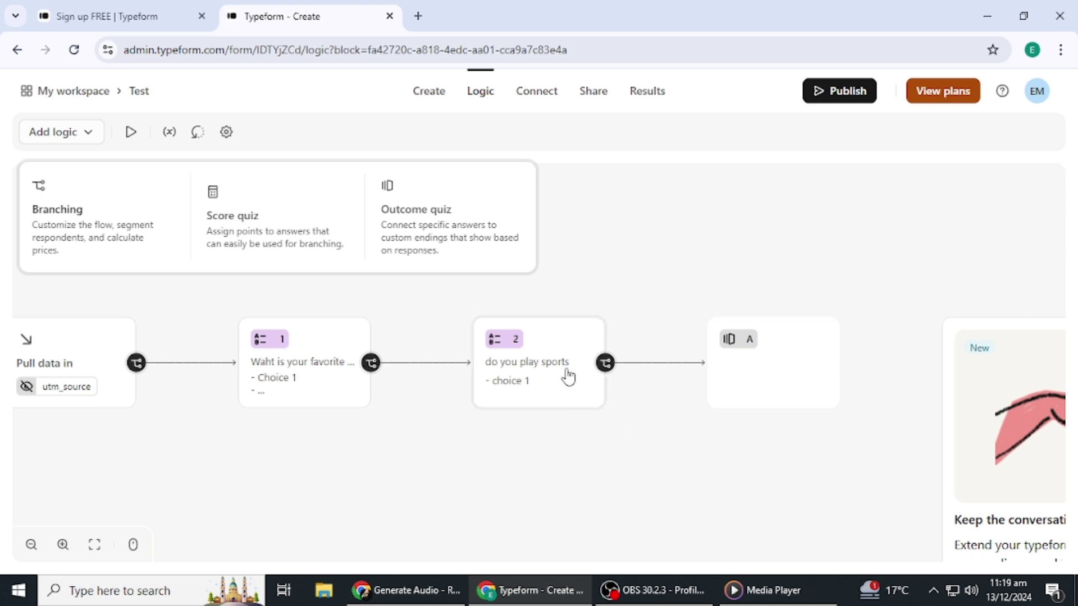
left_click(540, 92)
scroll(786, 280, "down", 6)
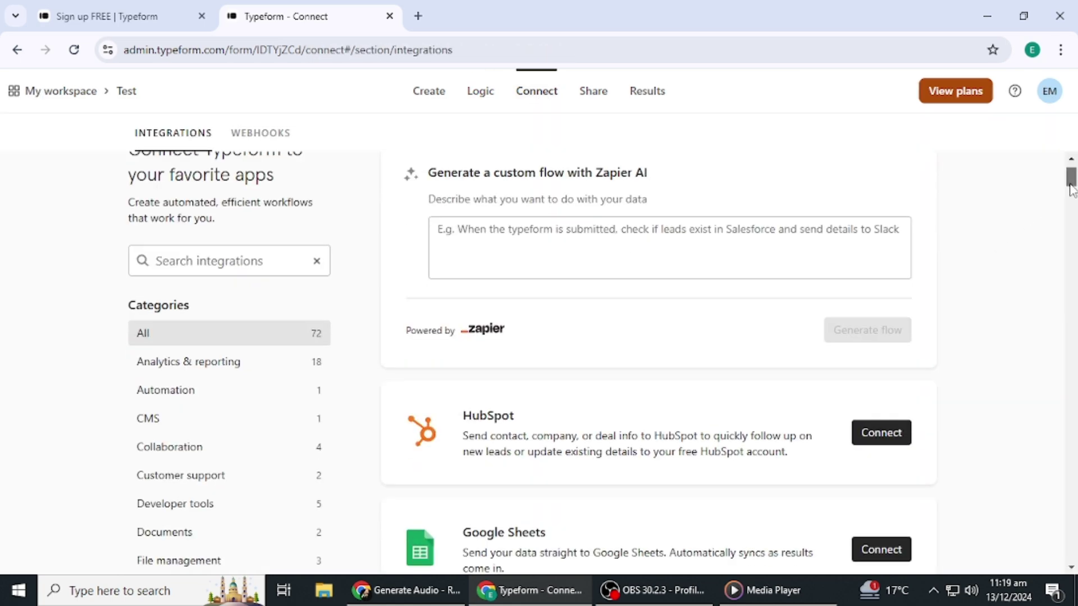
scroll(769, 234, "up", 3)
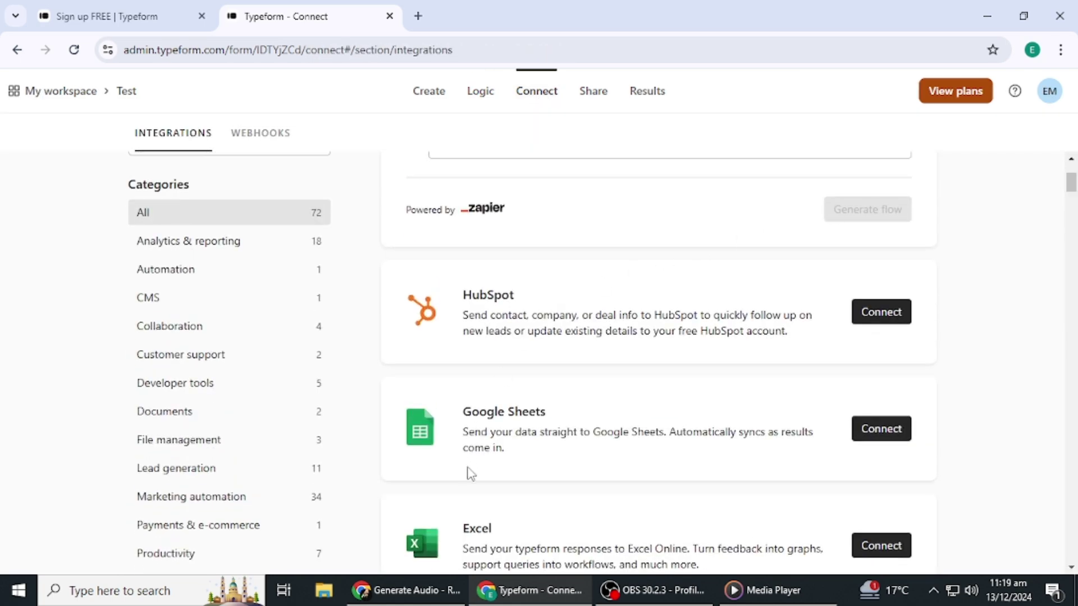
left_click_drag(1071, 193, 1072, 199)
mouse_move(1073, 217)
left_mouse_down()
mouse_move(1072, 340)
mouse_move(1055, 380)
mouse_move(1072, 168)
left_mouse_up()
right_click(1069, 354)
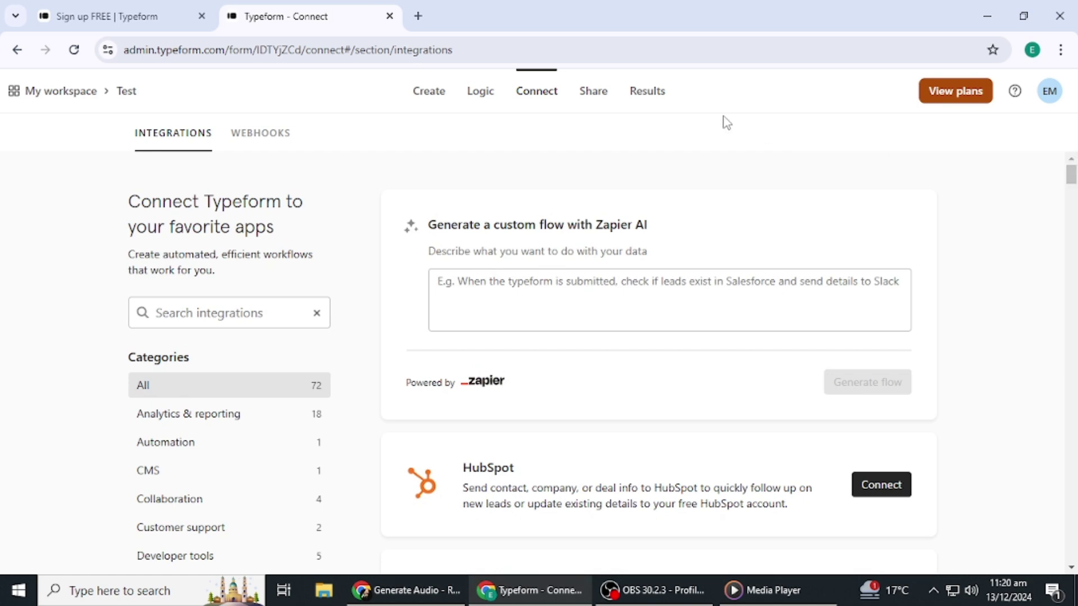
key("alt+Left")
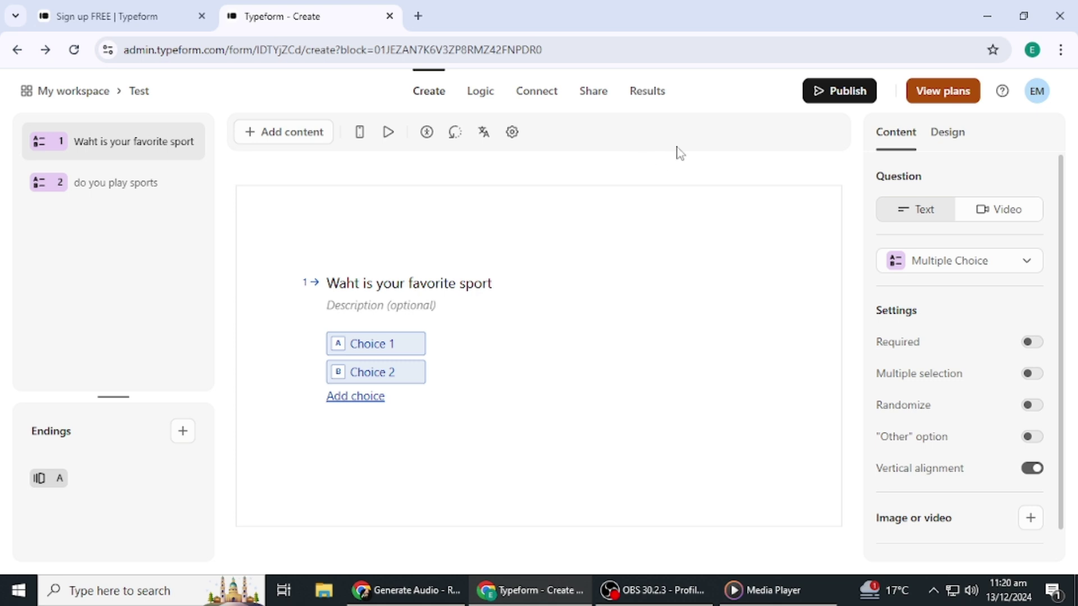
Step: Publish the form, copy its share link, and close the publishing confirmation
left_click(840, 95)
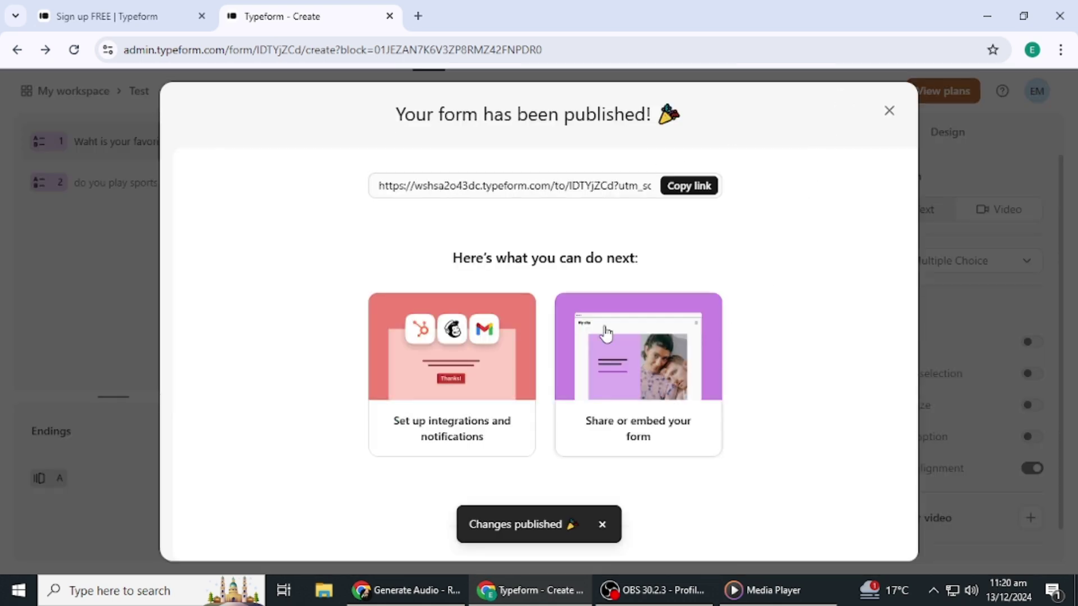
left_click(581, 181)
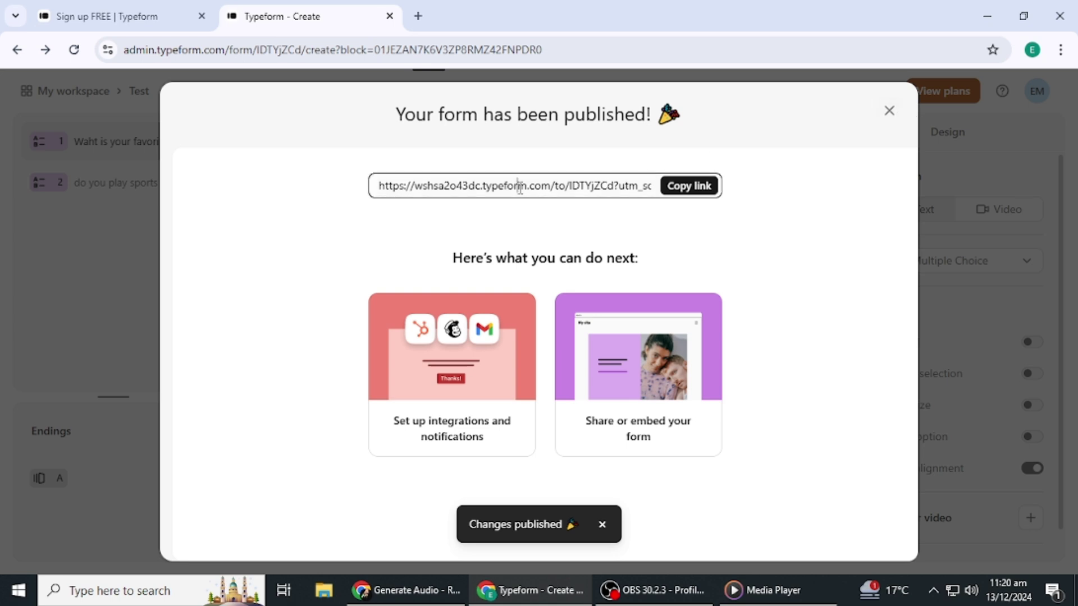
left_click(689, 185)
left_click_drag(643, 186, 437, 188)
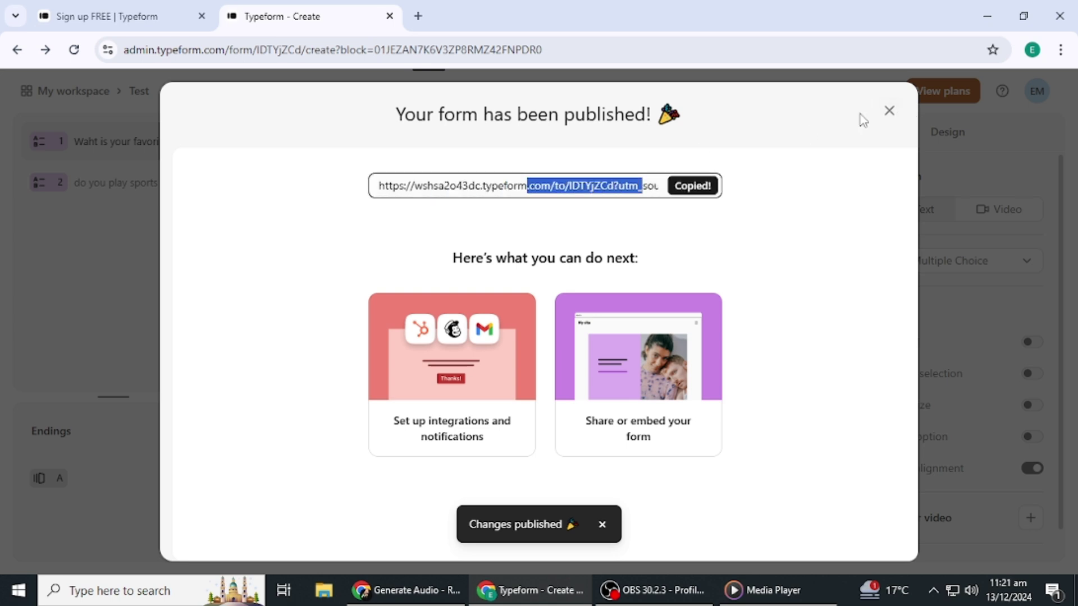
left_click(889, 111)
Step: Look at the form's sharing options and examine the views, starts and submissions in its results insights
left_click(569, 94)
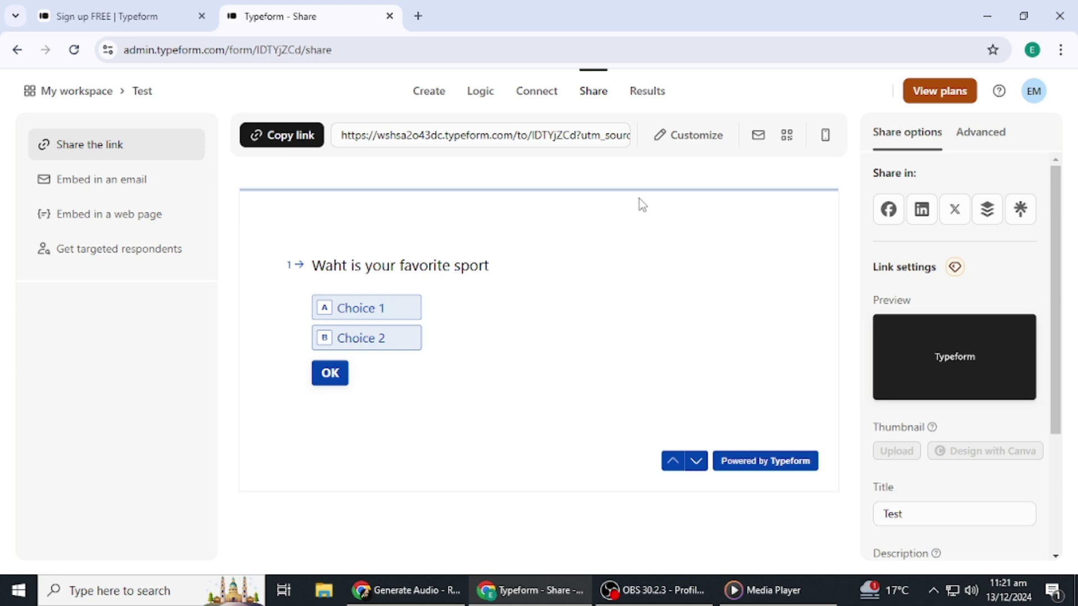
left_click(647, 96)
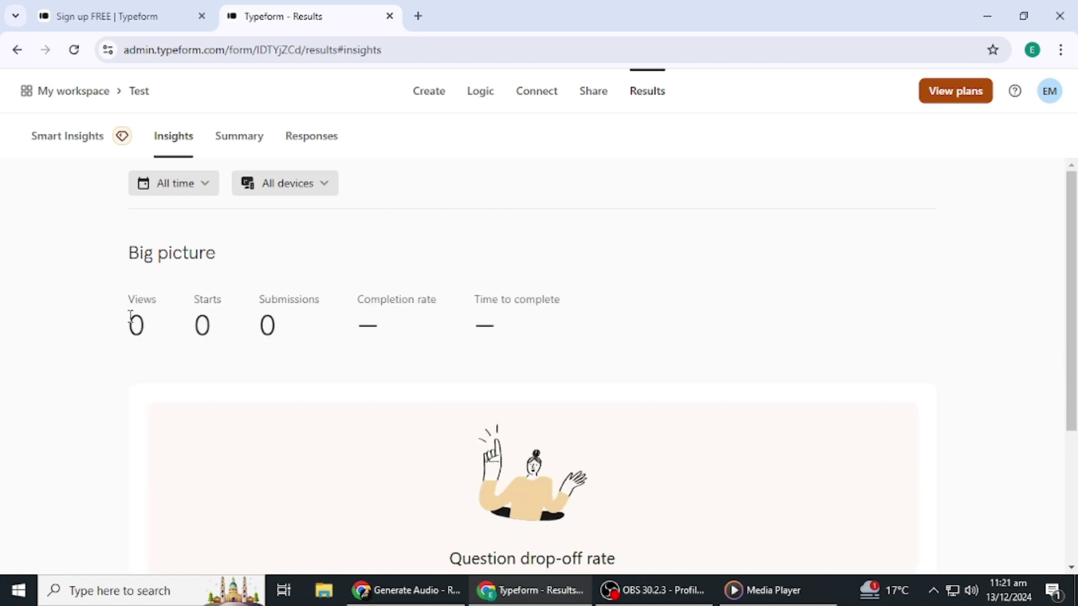
left_click_drag(120, 312, 312, 325)
left_click(321, 346)
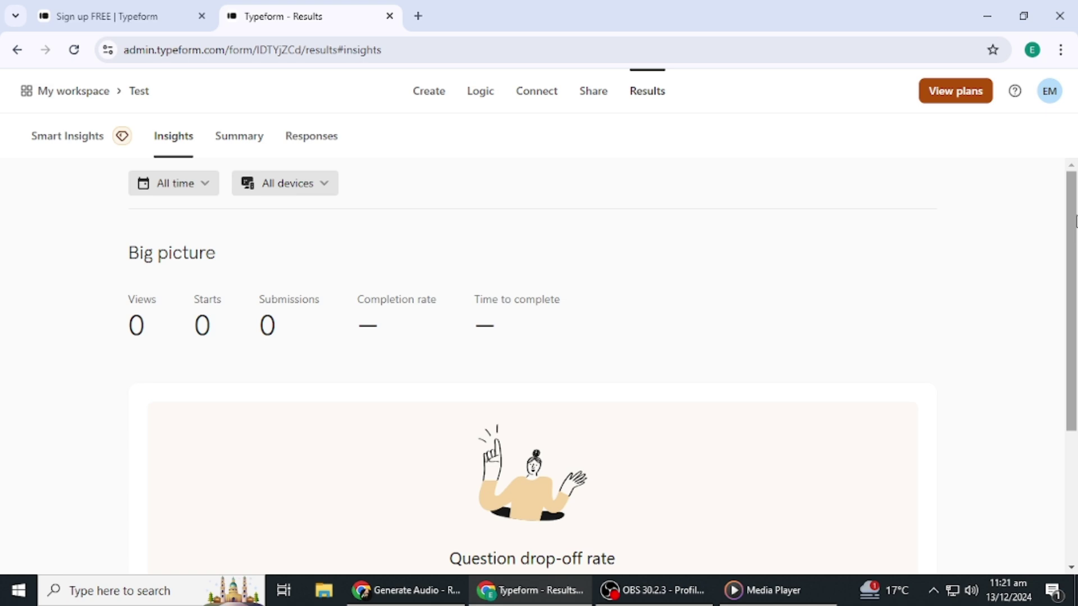
Step: Examine the device and date filter options in the results insights and the question drop-off rate section
left_click_drag(1075, 221, 1074, 229)
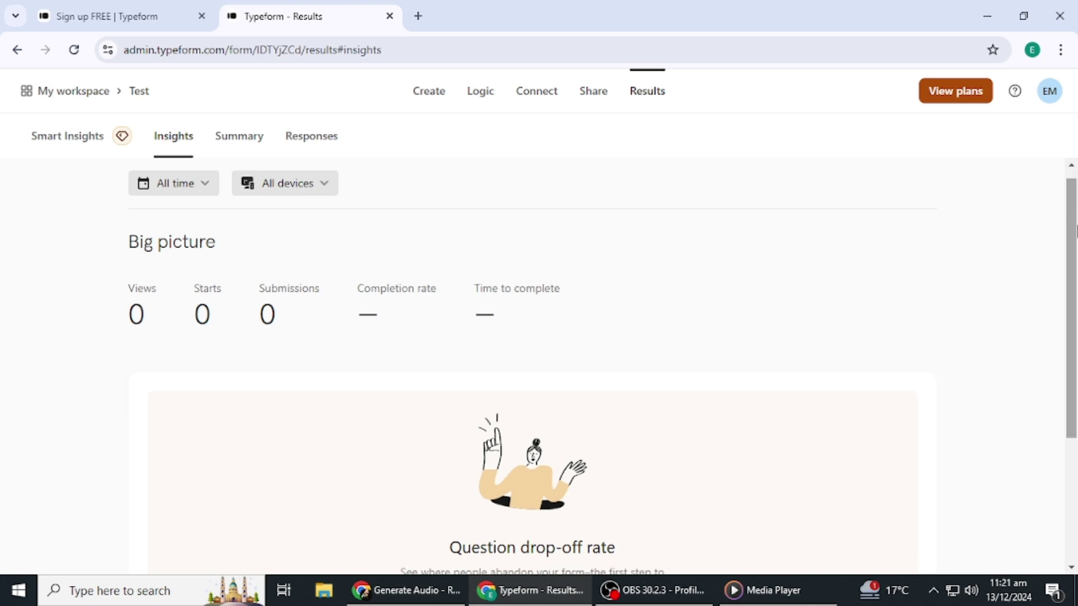
left_click(318, 187)
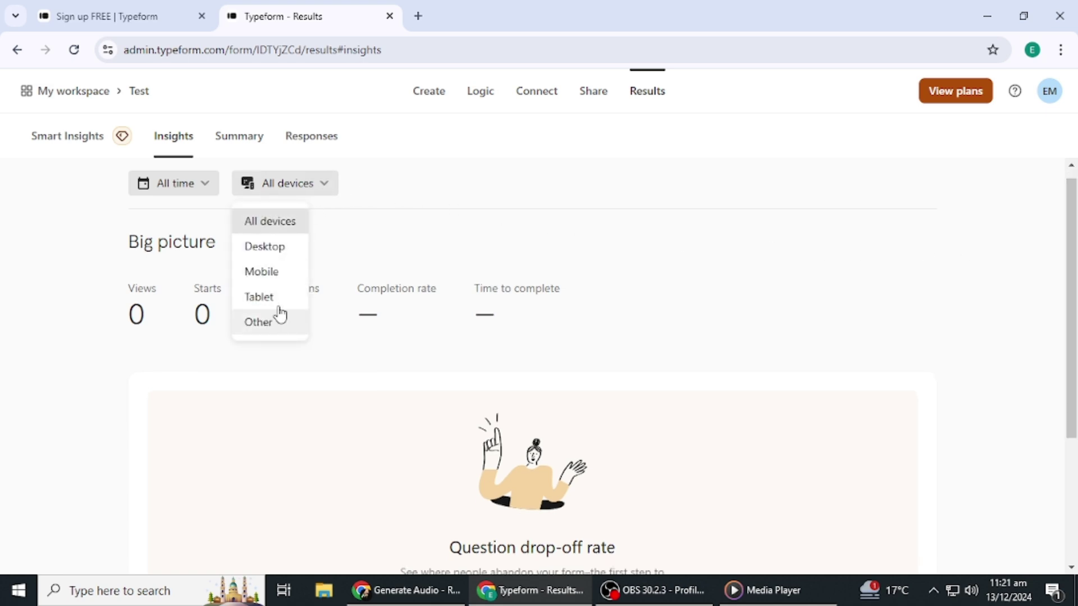
left_click(173, 185)
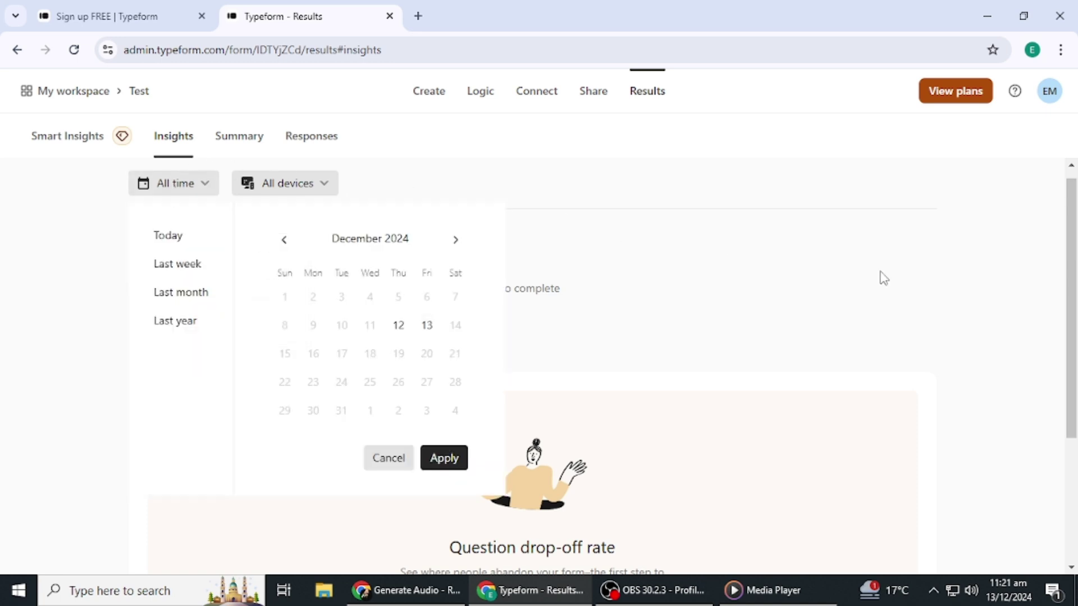
left_click_drag(1075, 291, 1075, 415)
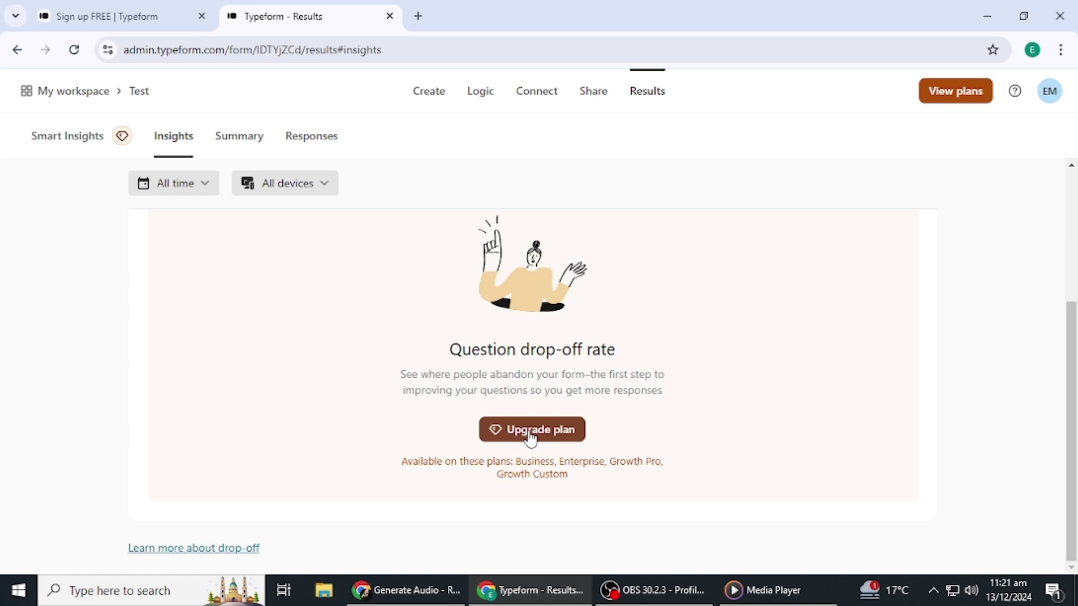
Step: View the available subscription plans for individuals and examine the Basic plan's price and monthly response allowance
left_click(949, 105)
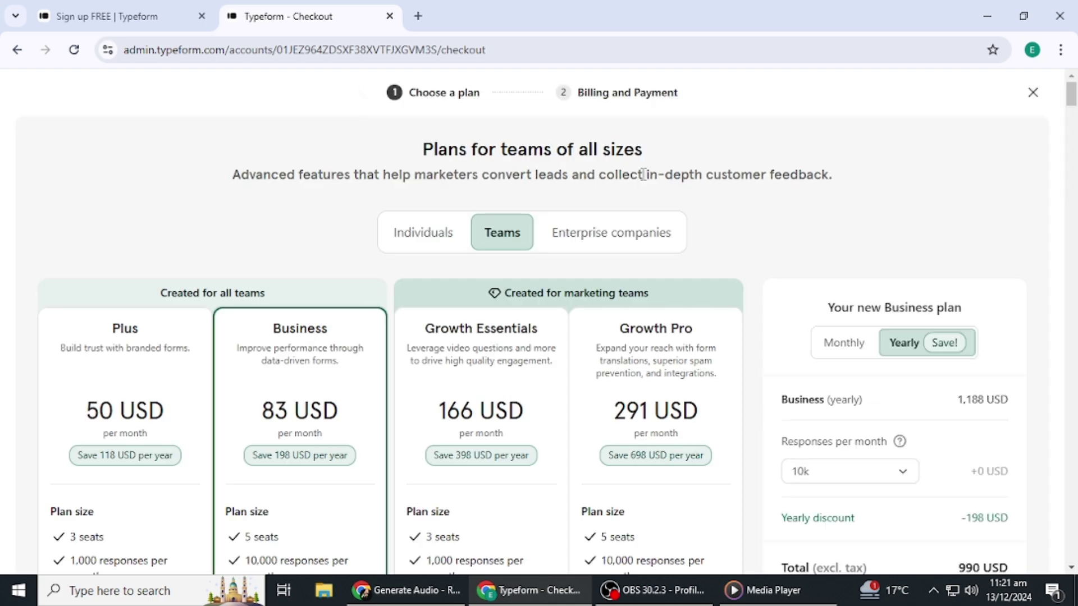
left_click(424, 232)
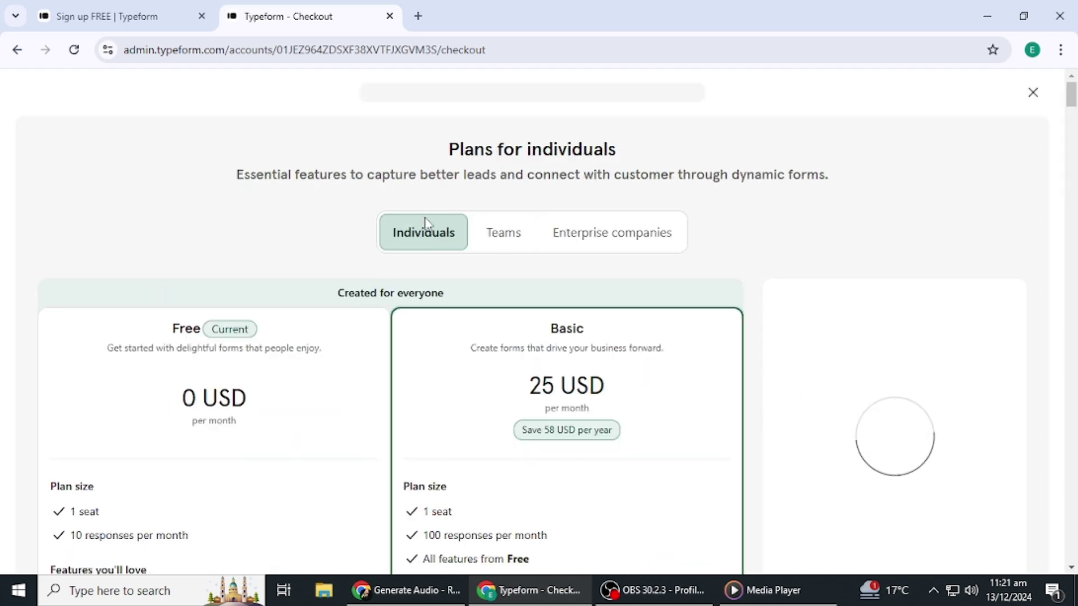
scroll(1056, 134, "down", 7)
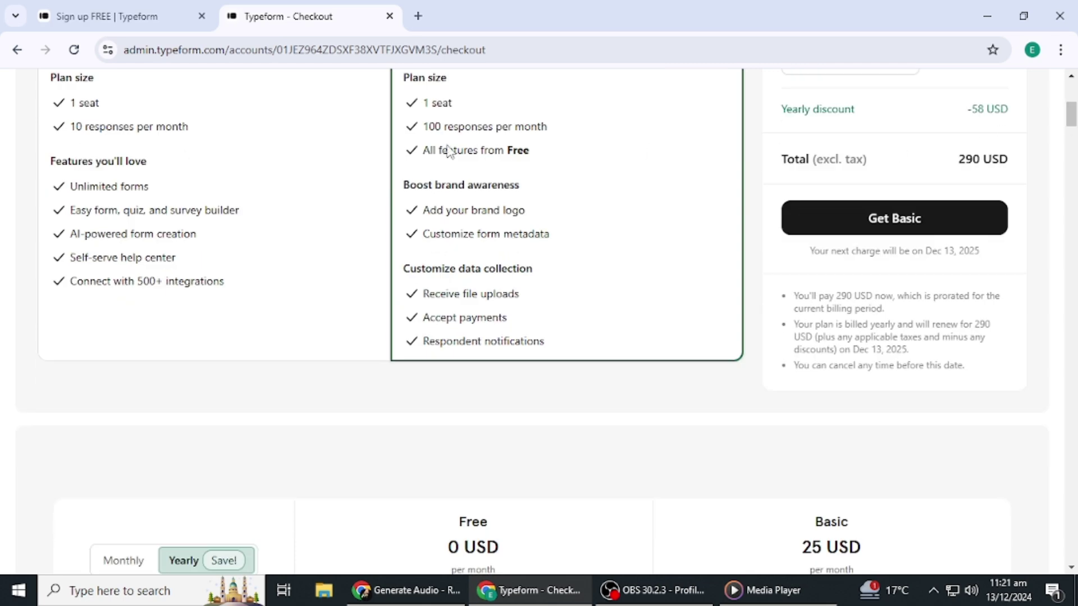
scroll(1064, 128, "up", 4)
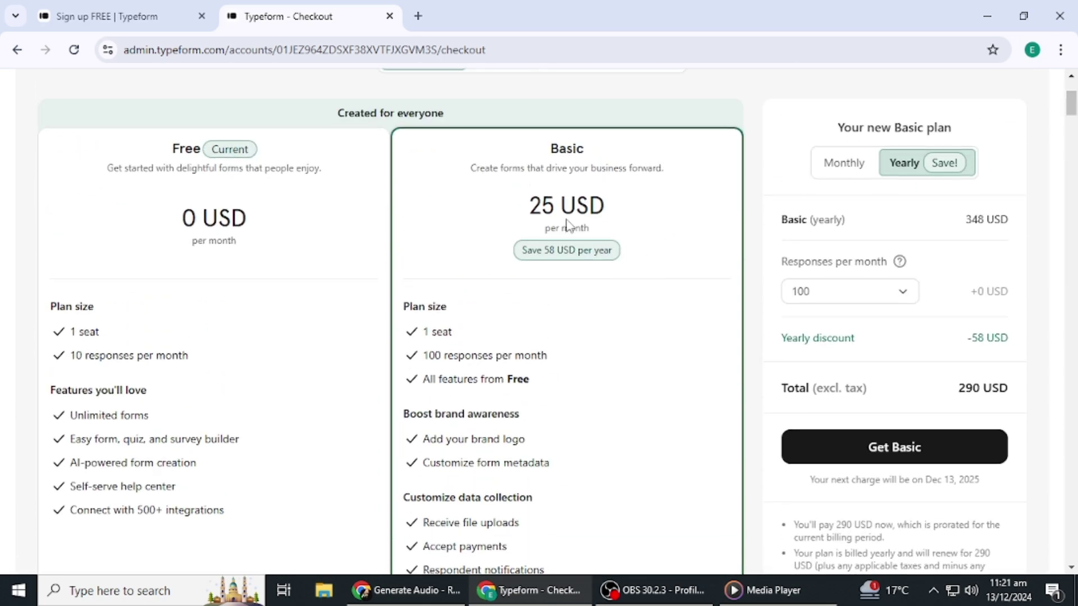
left_click_drag(530, 209, 622, 202)
left_click(624, 201)
left_click_drag(421, 361, 516, 382)
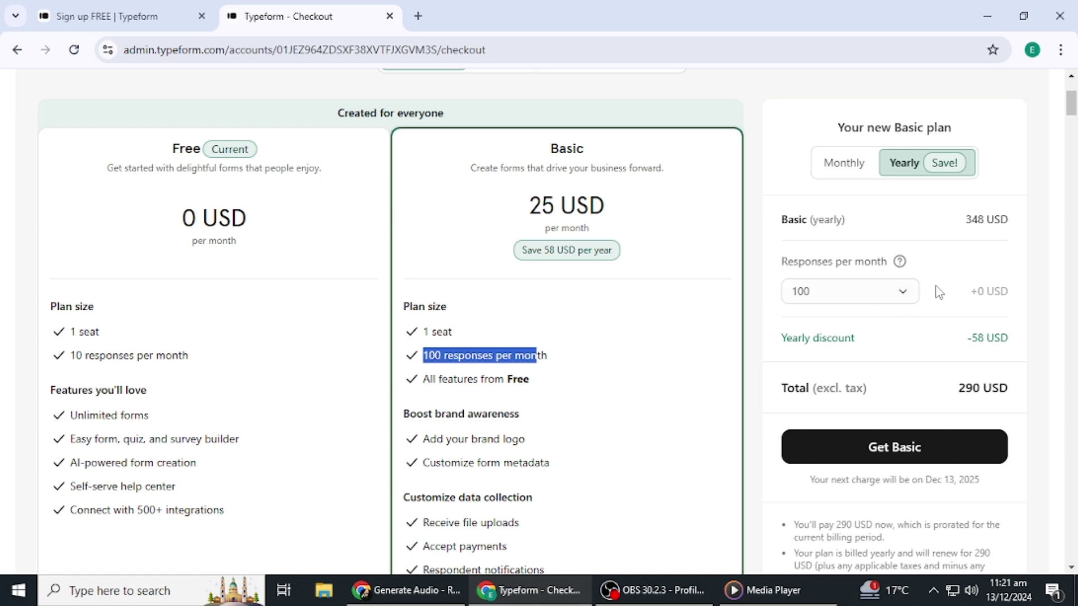
Step: Switch to the Teams plans and compare the prices and monthly response allowances of the Plus and Business plans
scroll(1069, 112, "up", 2)
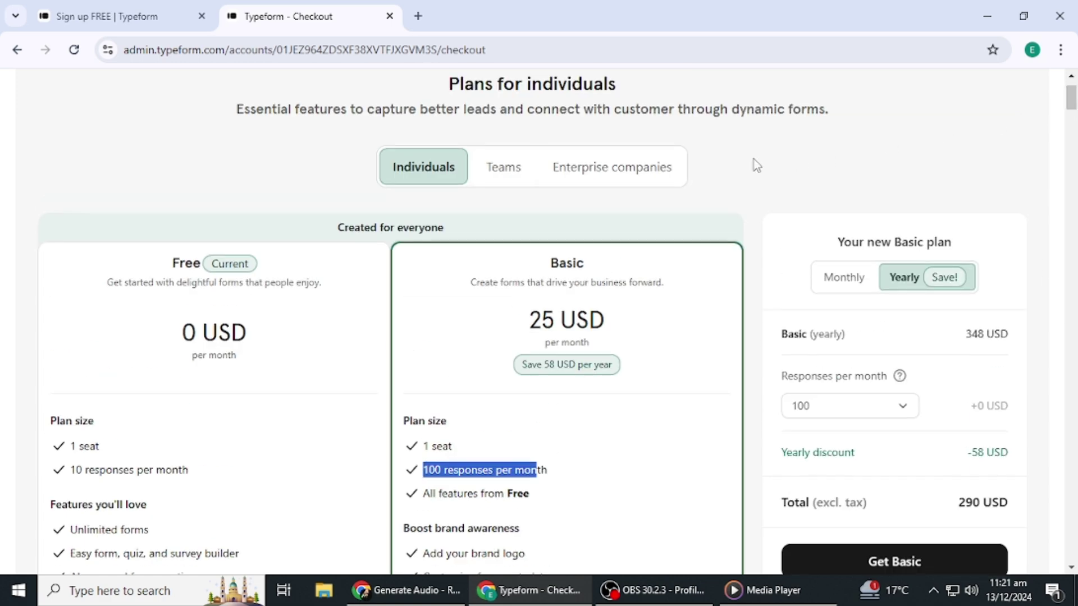
left_click(520, 175)
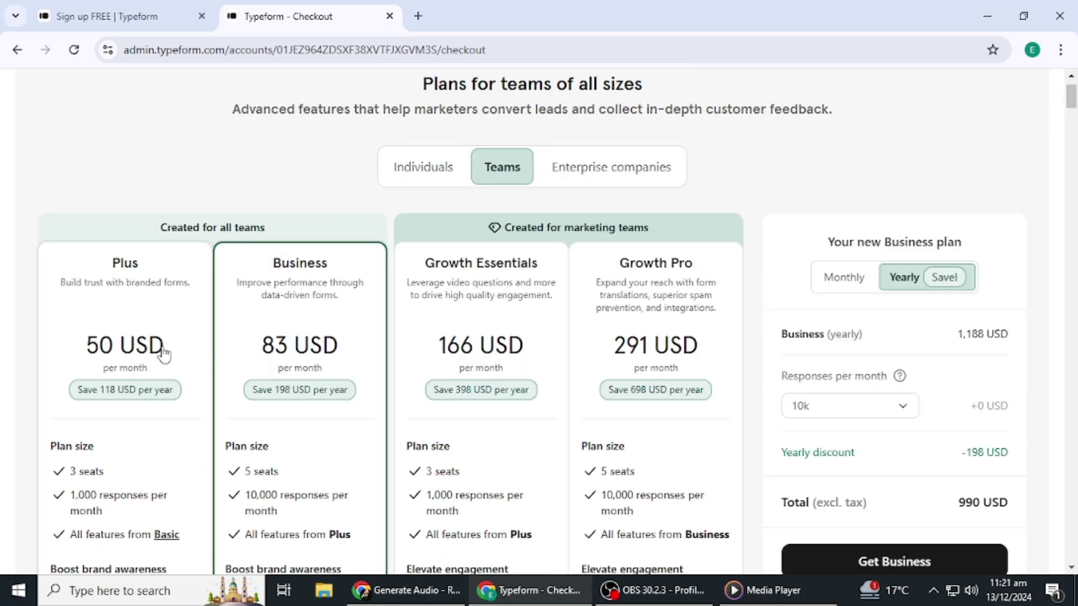
left_click(88, 493)
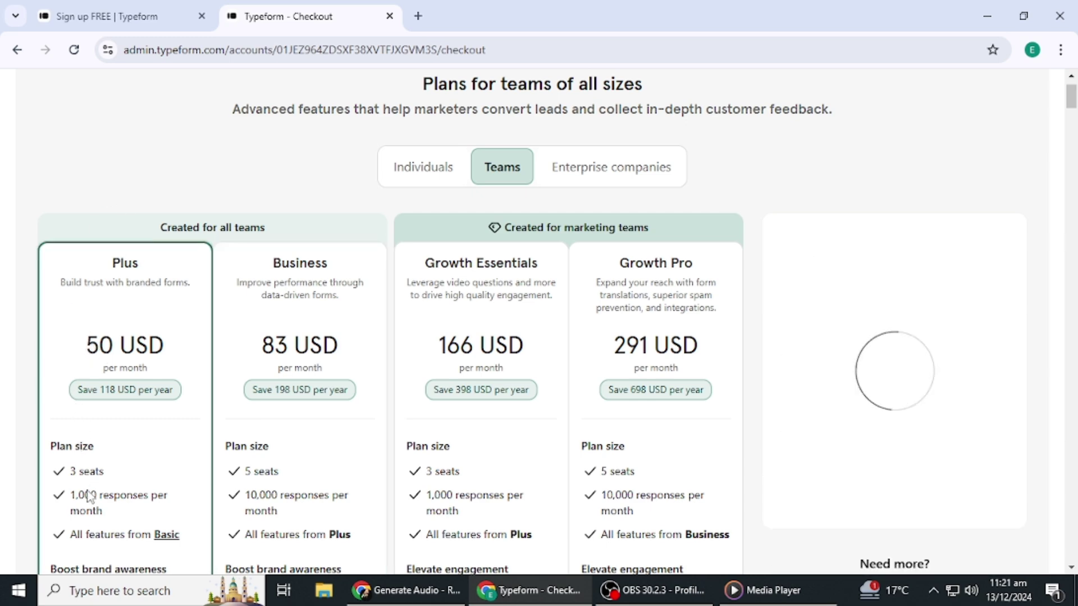
left_click_drag(72, 495, 92, 510)
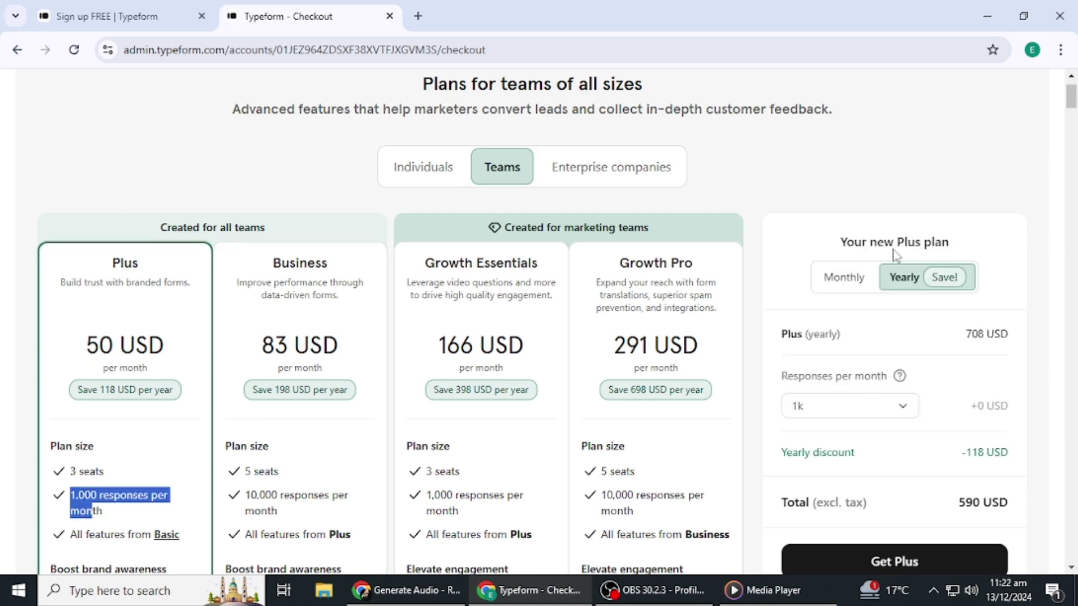
scroll(1074, 108, "down", 3)
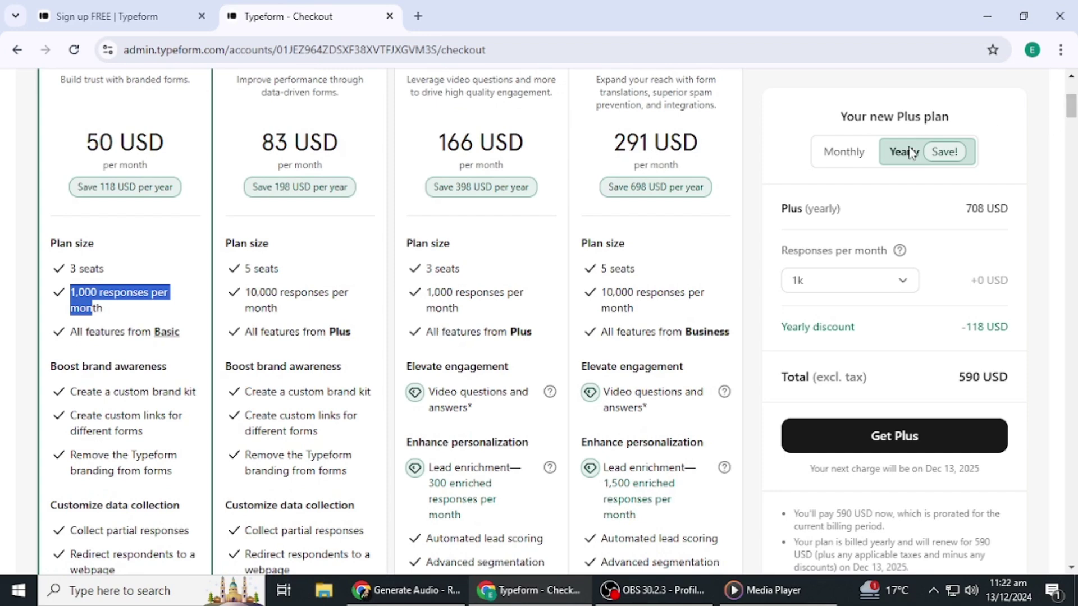
left_click(254, 151)
left_click_drag(258, 147, 324, 152)
left_click_drag(247, 300, 267, 300)
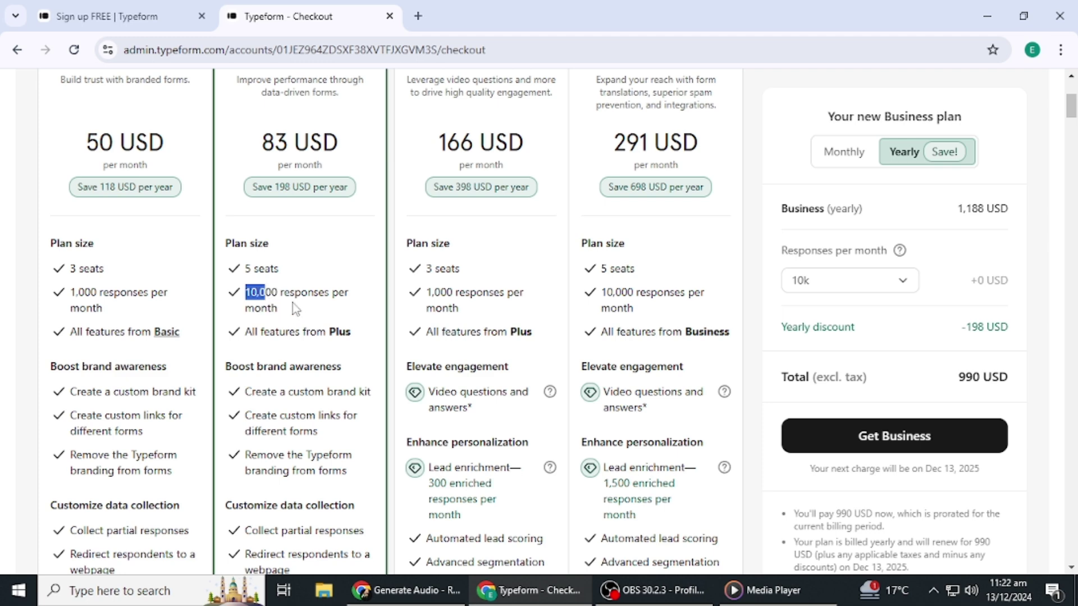
Step: Leave the plan checkout without buying and dismiss the survey asking for the reason
scroll(512, 228, "up", 2)
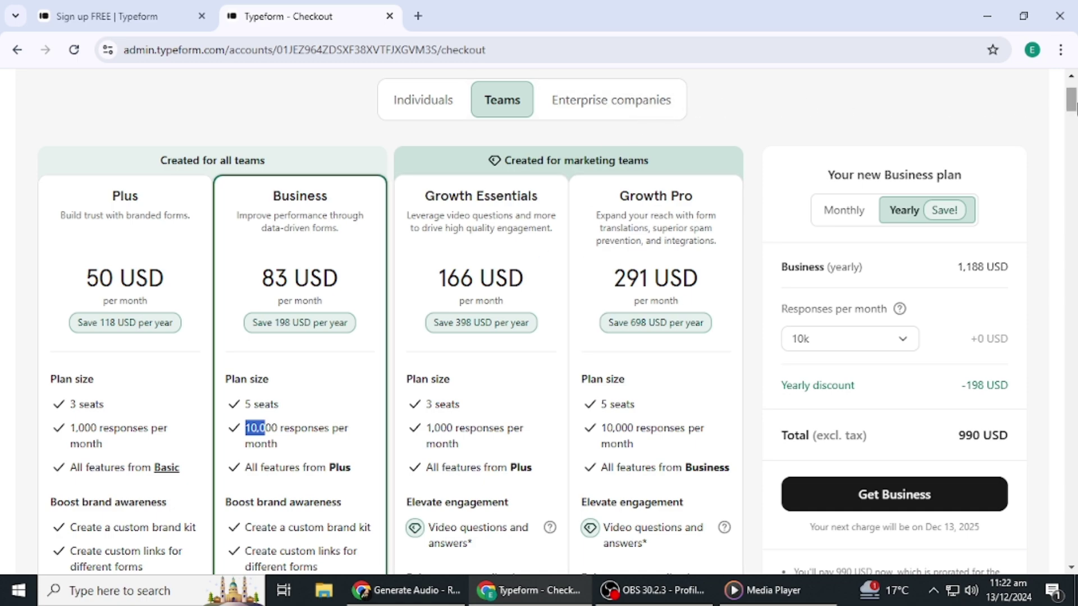
left_click_drag(1075, 103, 1075, 79)
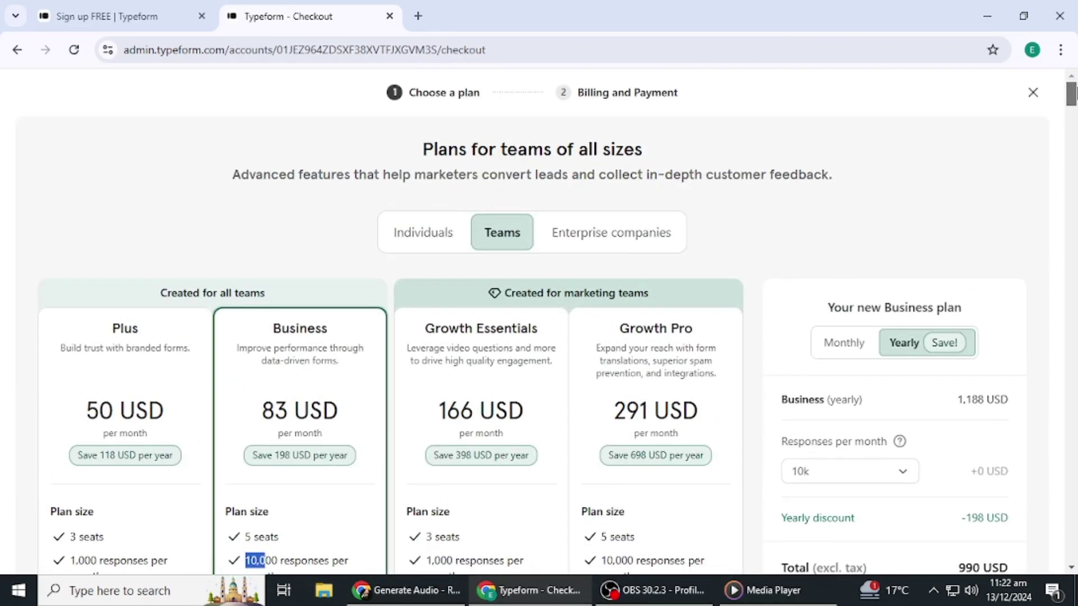
left_click(1045, 92)
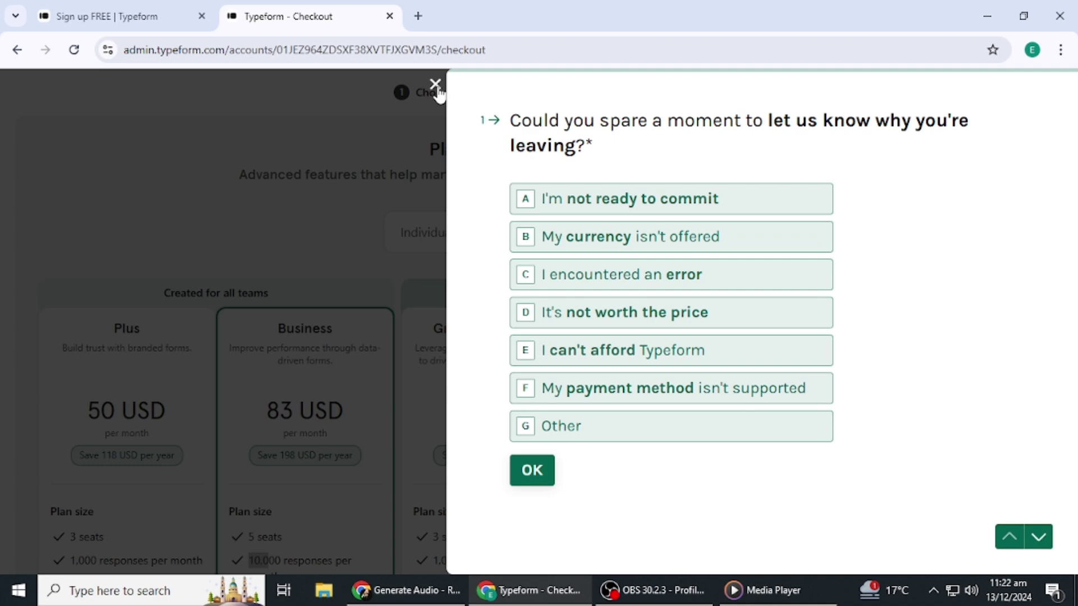
left_click(436, 86)
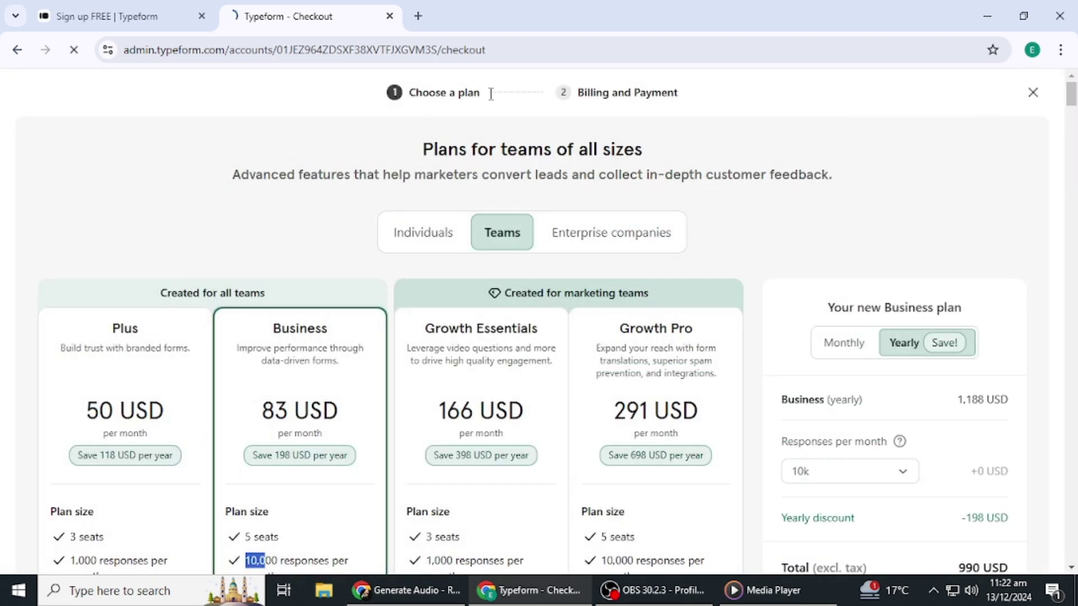